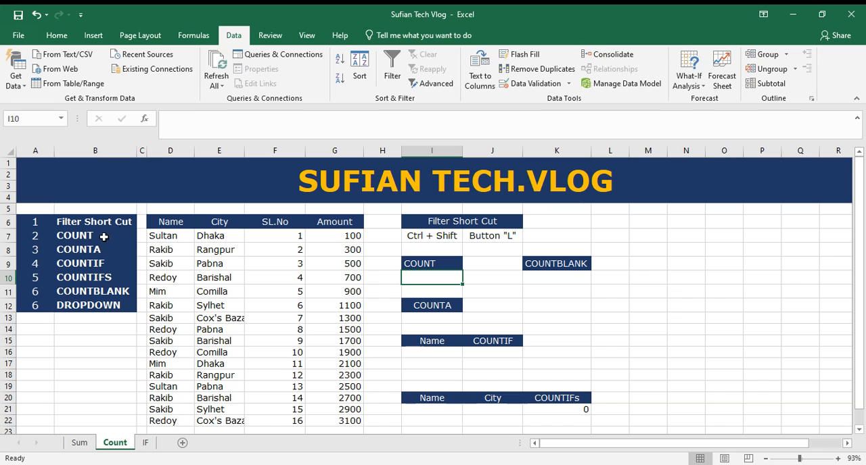
drag(89, 235, 87, 289)
drag(92, 243, 94, 294)
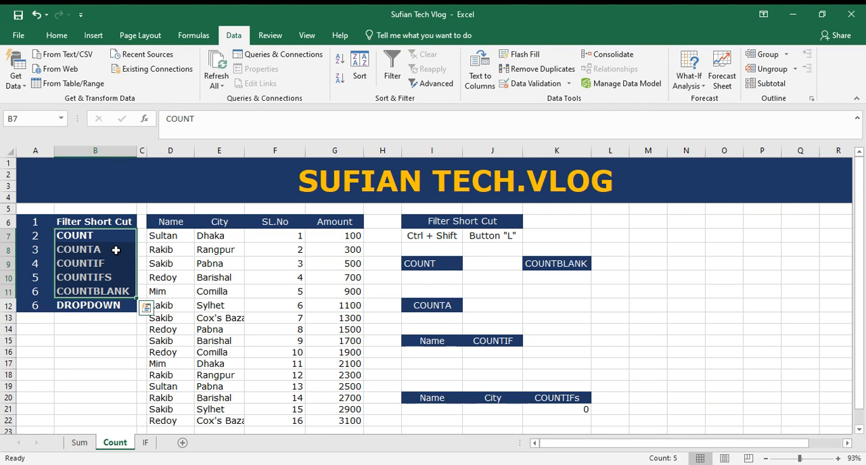
drag(106, 234, 107, 292)
click(102, 303)
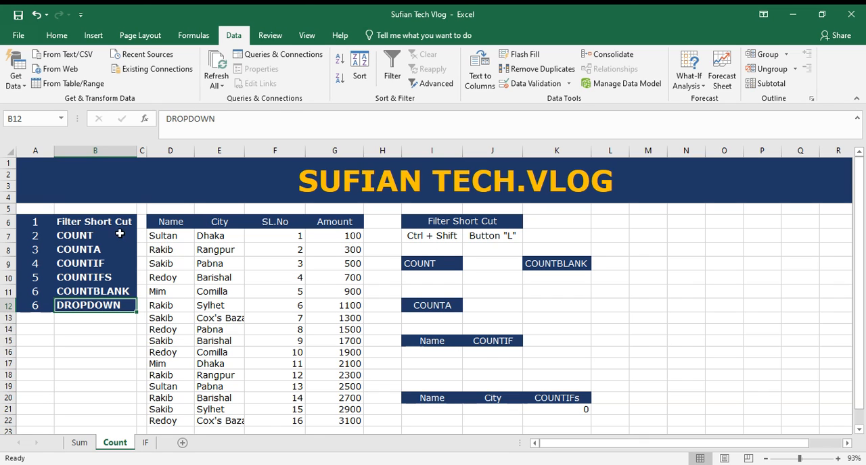
click(90, 225)
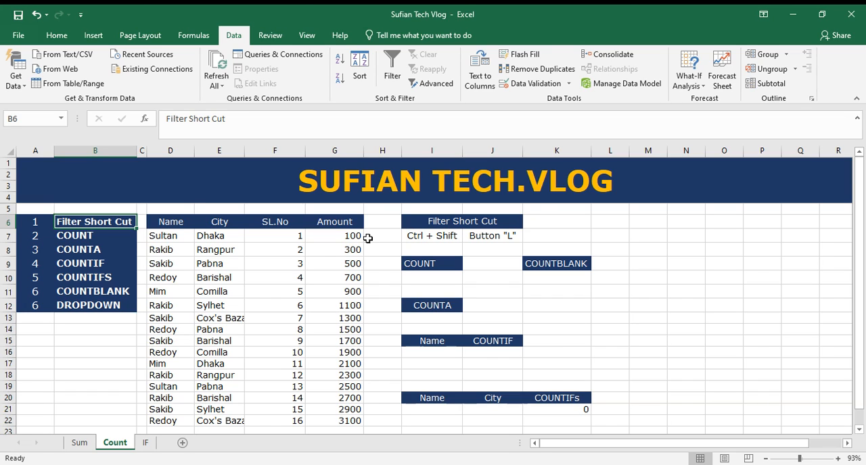
Step: Turn on filtering for the data table's header row, from Name to Amount
drag(174, 221, 341, 222)
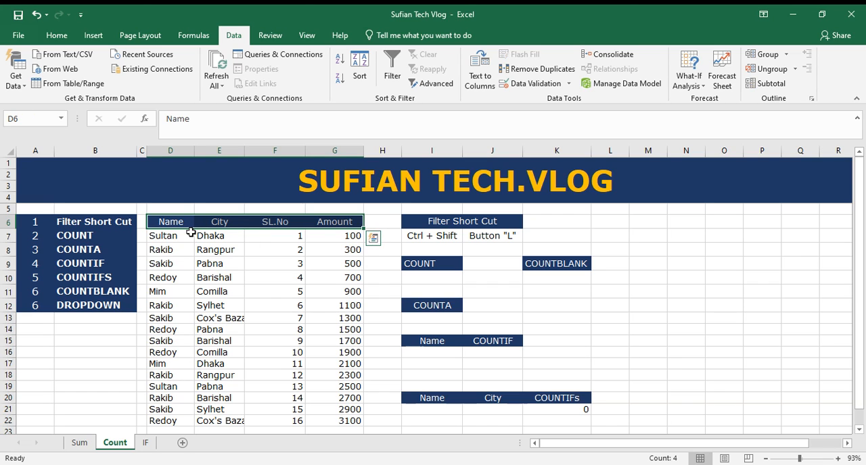
drag(171, 221, 335, 222)
click(182, 223)
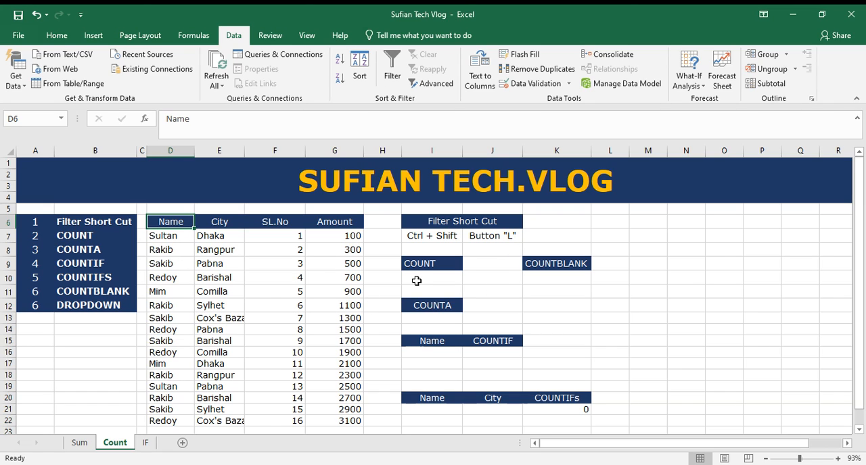
key(ctrl+shift+l)
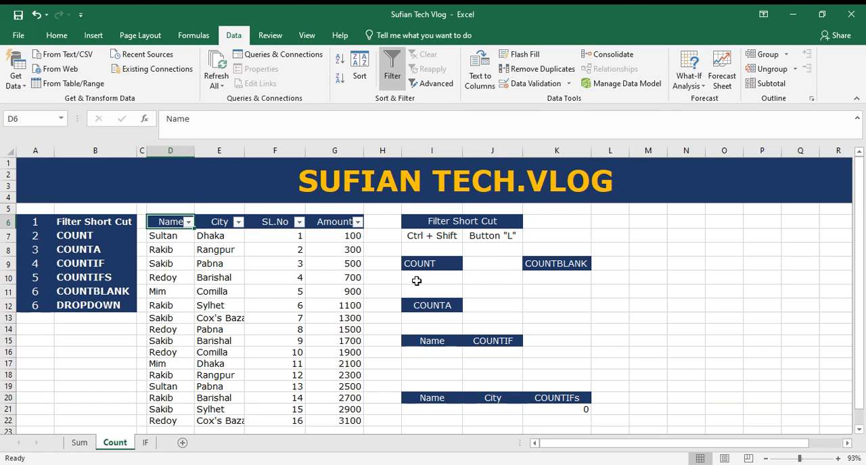
Step: Look at the filter options of the Name and City columns without applying any filter
click(189, 222)
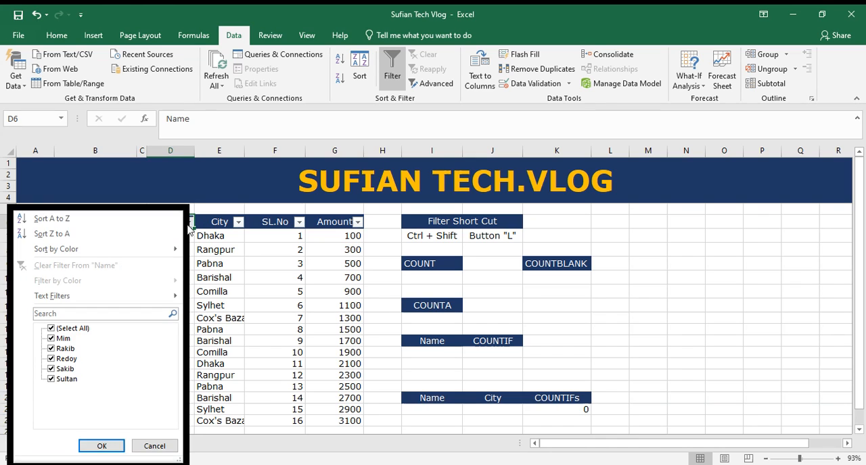
click(233, 275)
click(239, 222)
click(256, 287)
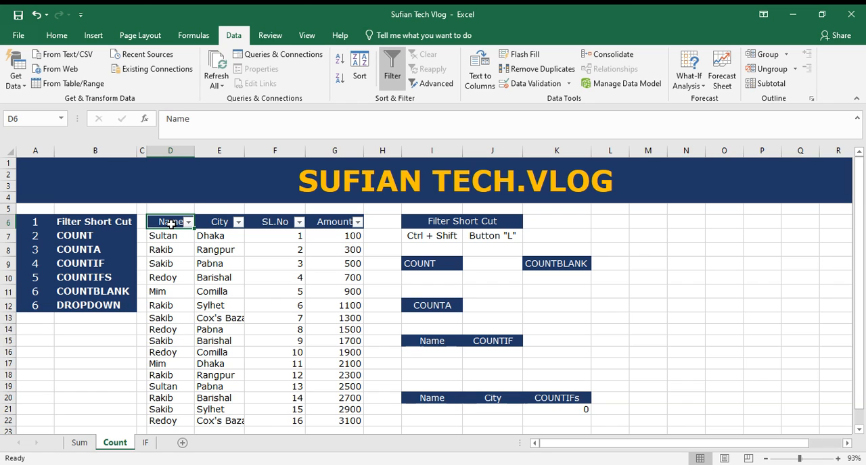
Step: Remove the filters from the table's header row, reapply them once and remove them again
key(ctrl+shift+l)
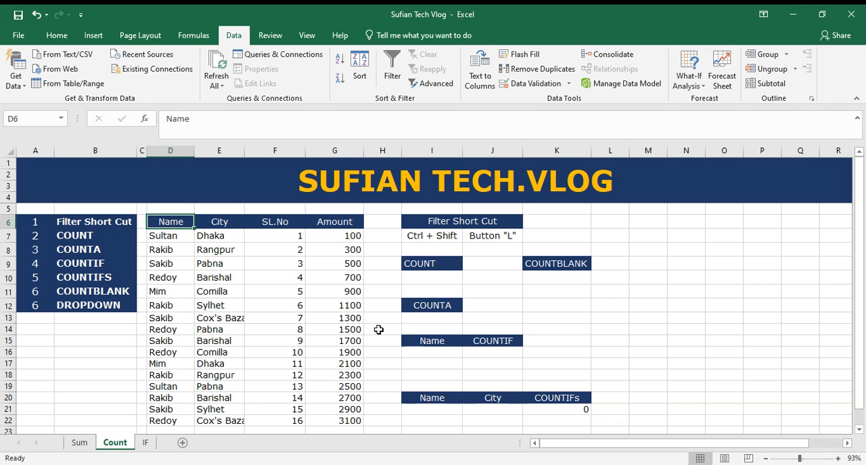
key(ctrl+shift+l)
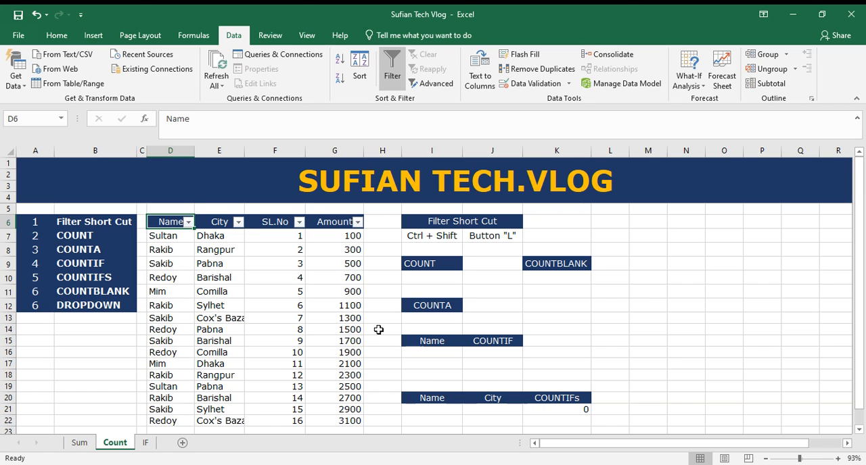
key(ctrl+shift+l)
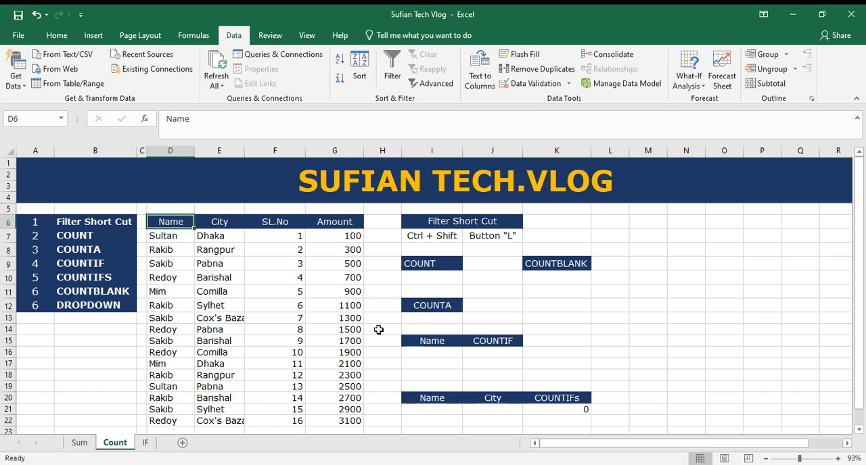
click(181, 237)
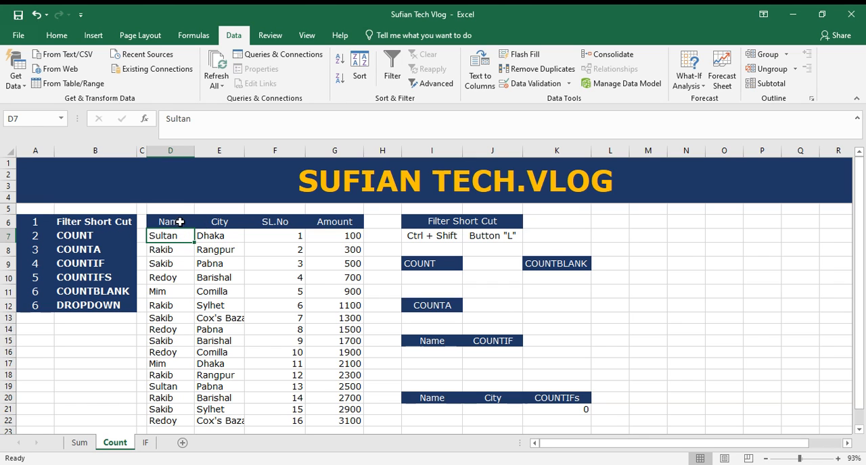
drag(179, 222, 341, 421)
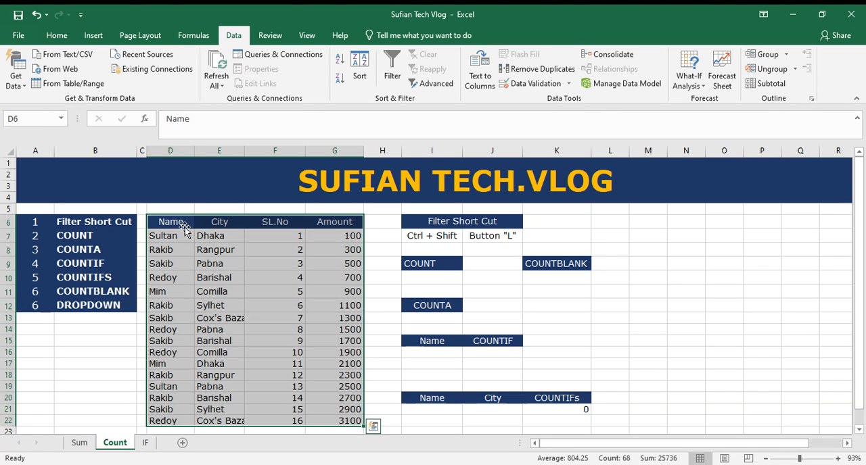
drag(179, 222, 348, 225)
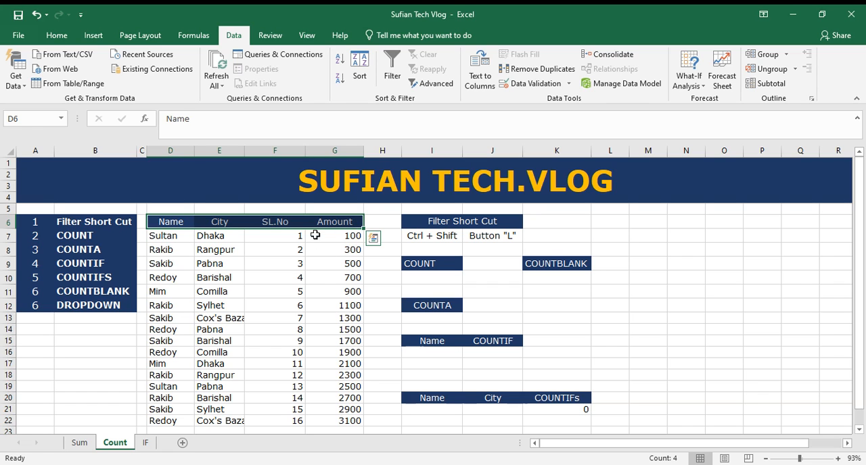
drag(182, 225, 345, 411)
Step: Enter =COUNT(D7:G7) in cell I10 to count the numeric cells of the first data row
click(431, 278)
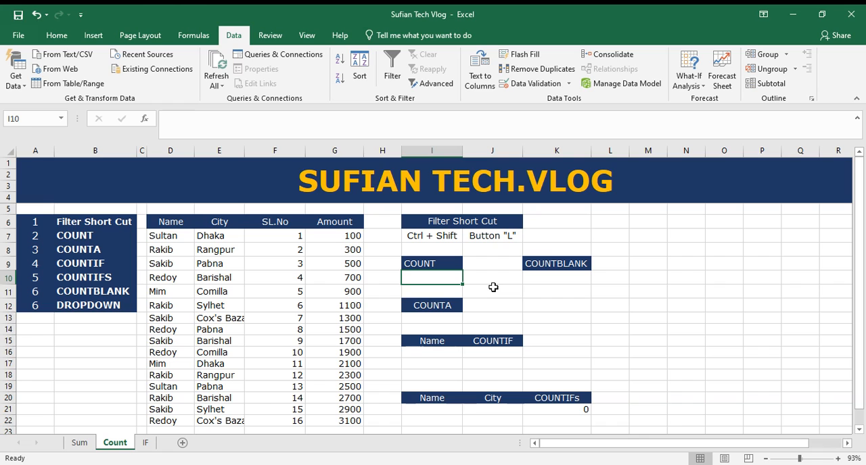
text(=)
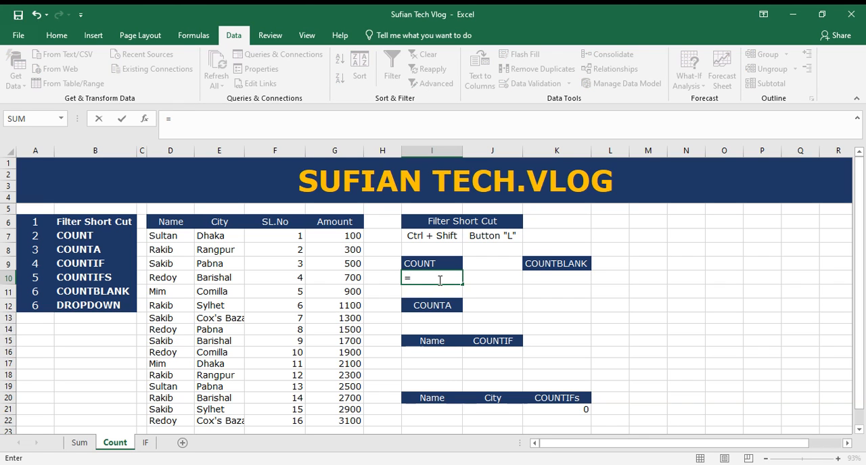
text(c)
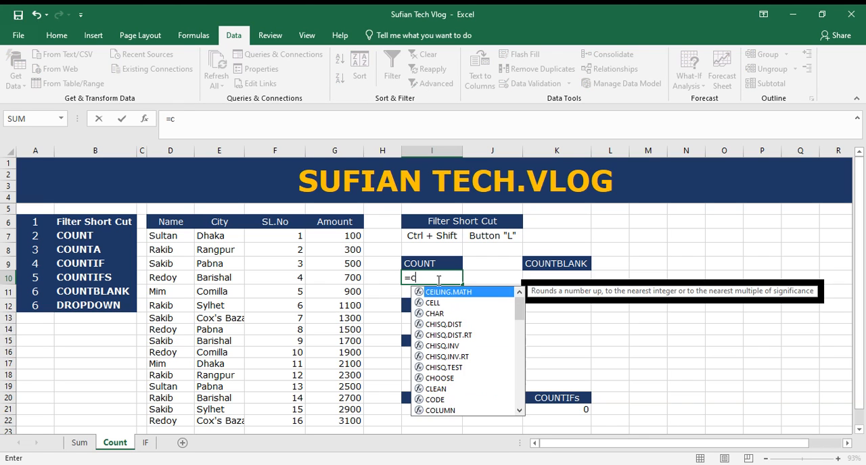
text(ount)
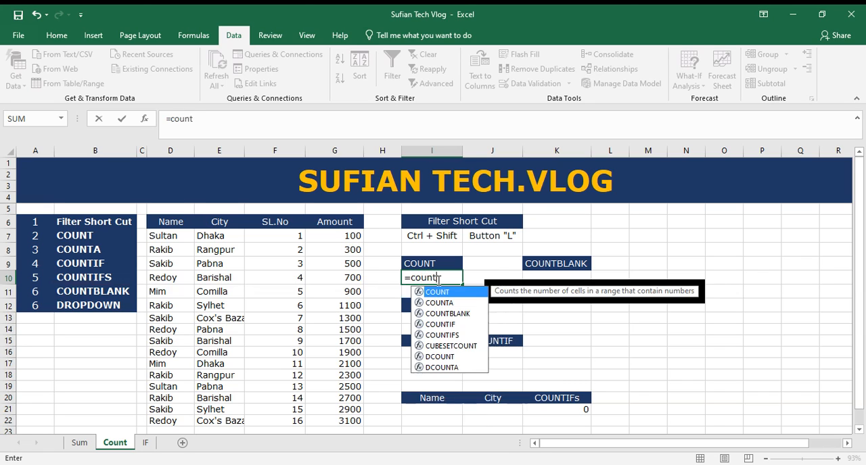
text(()
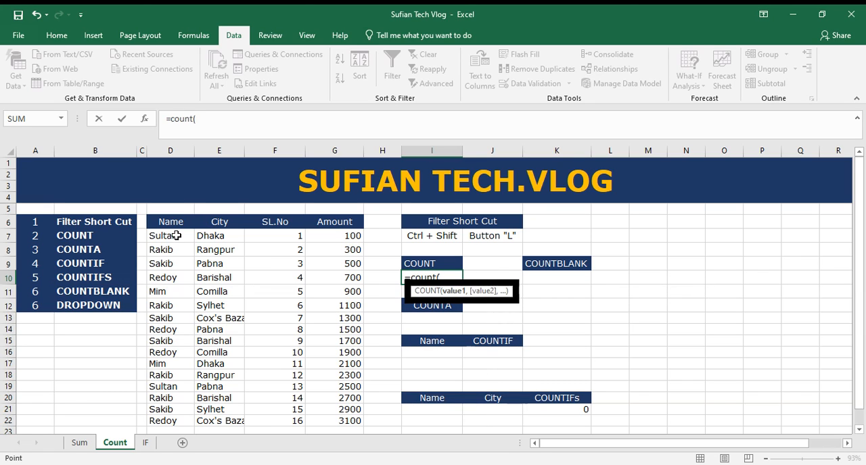
drag(176, 235, 337, 238)
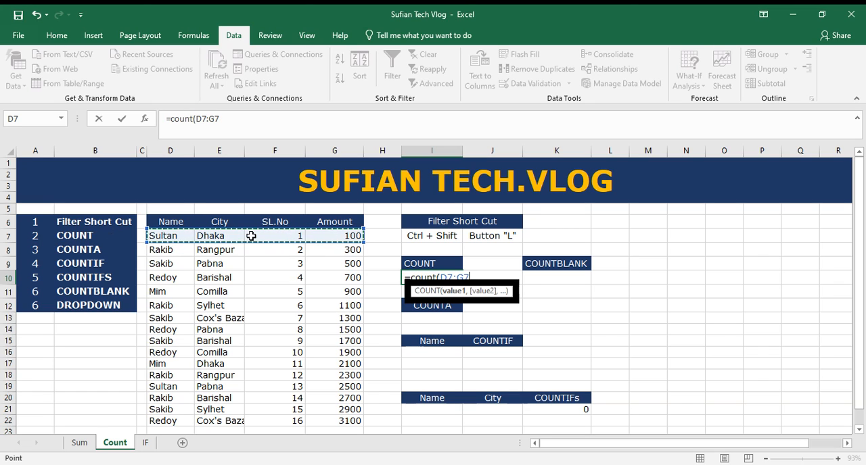
key(Return)
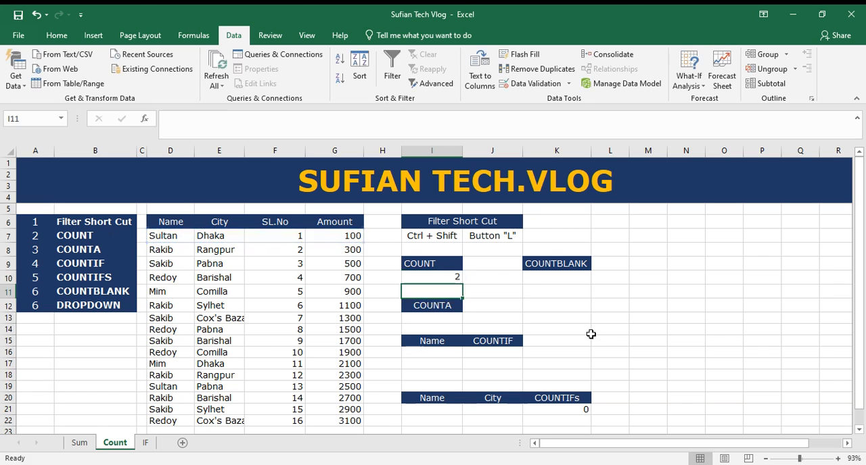
click(454, 277)
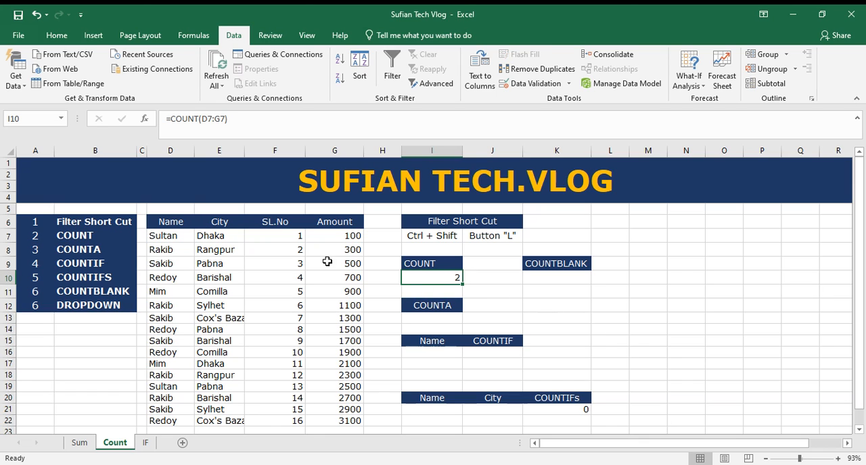
Step: Clear the SL.No value in cell F7 and check how the COUNT result in I10 responds
drag(286, 236, 350, 234)
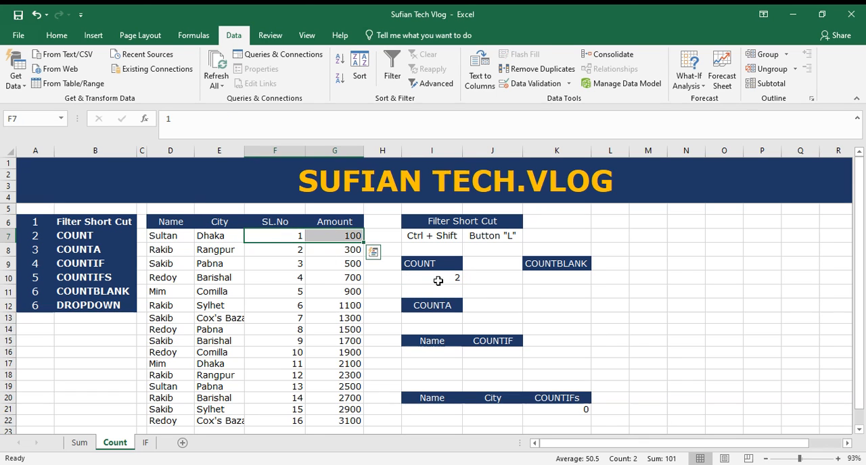
click(289, 236)
key(BackSpace)
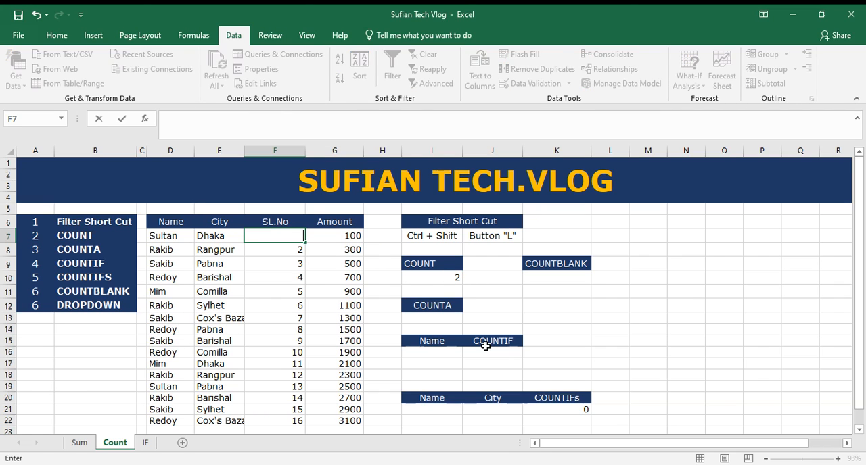
key(Return)
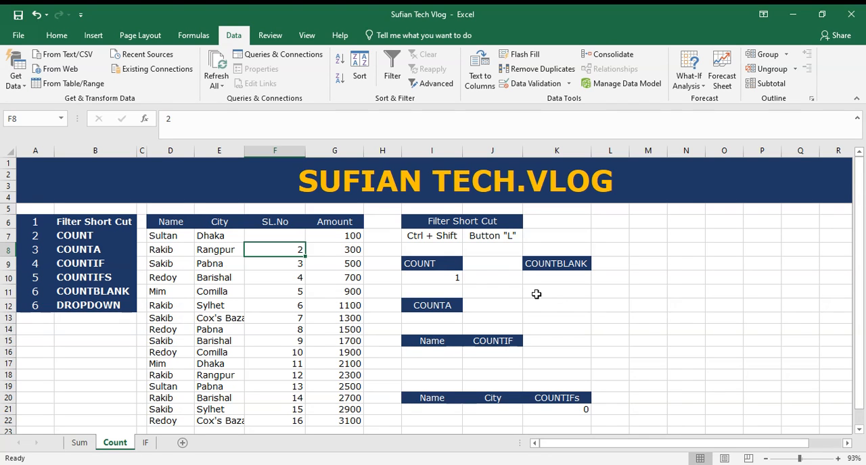
click(455, 283)
drag(168, 236, 326, 237)
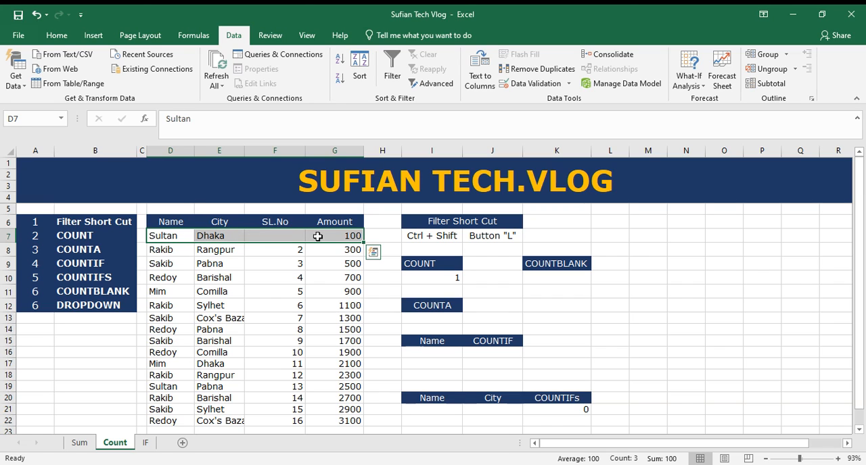
Step: Enter 1 in the empty SL.No cell F7 and recheck the COUNT formula in I10
click(290, 237)
text(1)
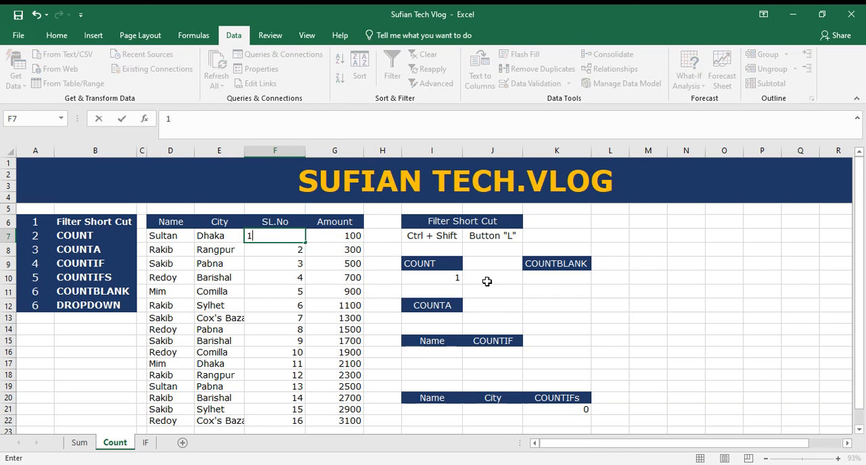
key(Return)
click(438, 278)
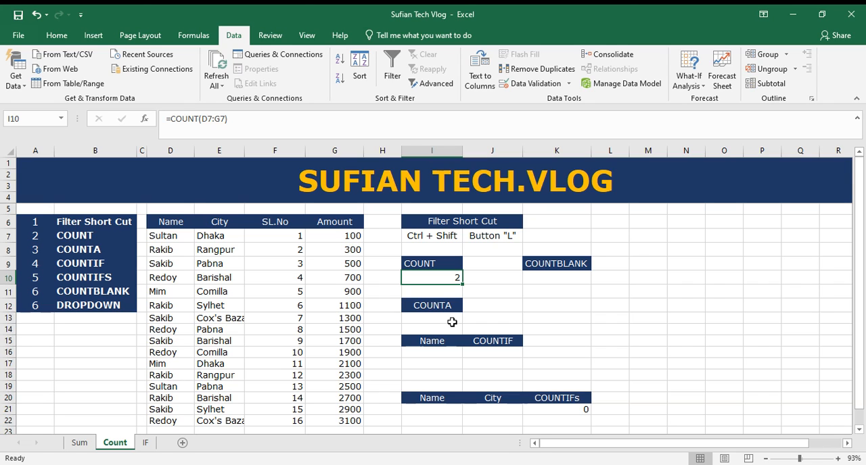
Step: Enter =COUNTA(D7:G7) in cell I13 to count the non-empty cells of the first data row
click(434, 318)
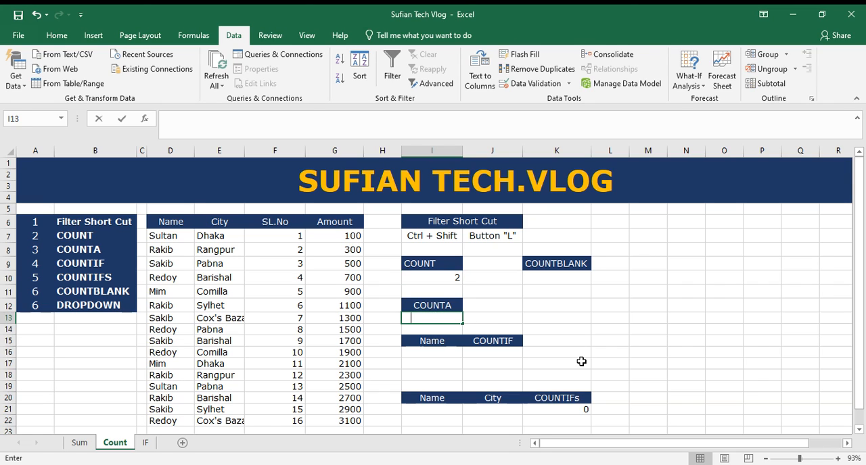
text(=count)
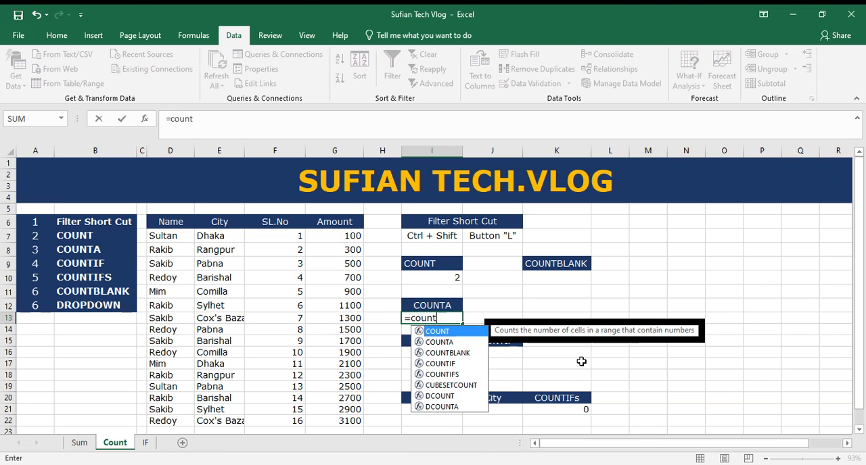
text(a()
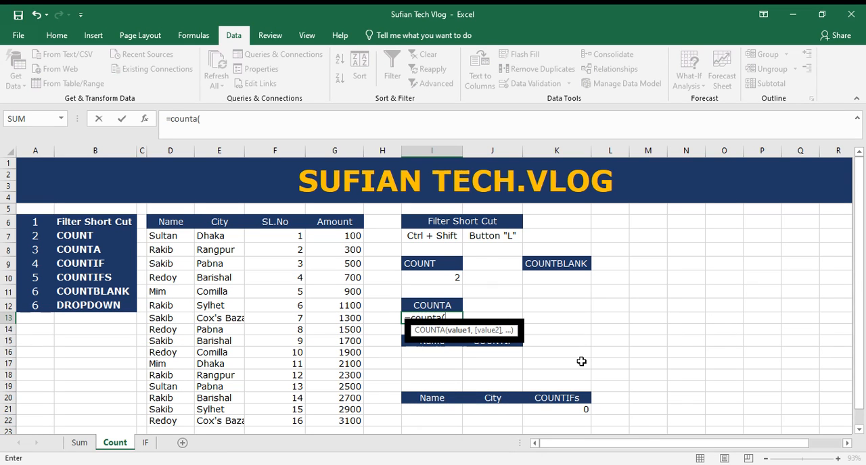
drag(171, 235, 342, 241)
key(Return)
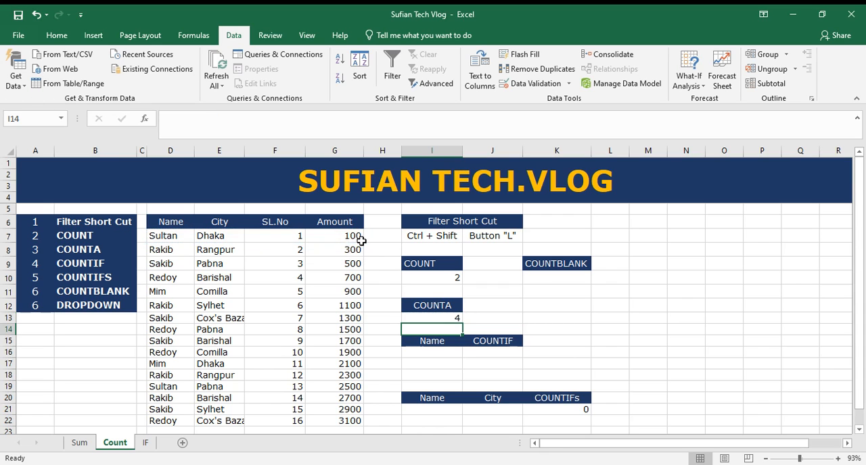
Step: Clear the city in cell E7 of the first data row to test the COUNTA formula
drag(175, 235, 342, 235)
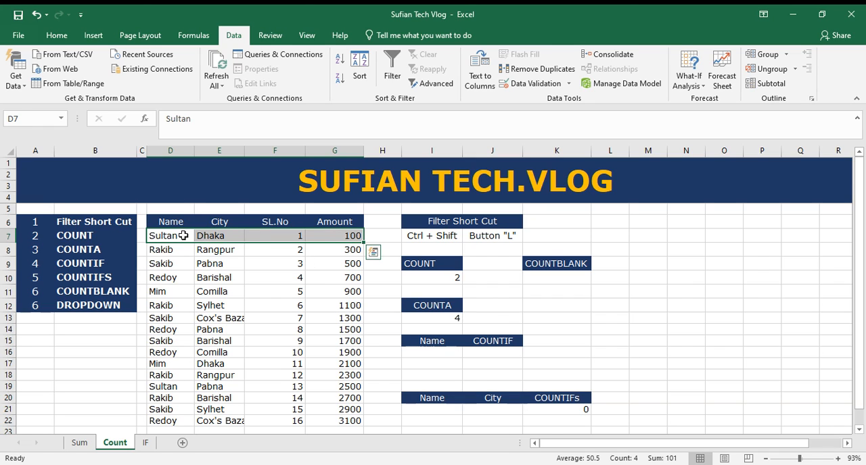
click(225, 235)
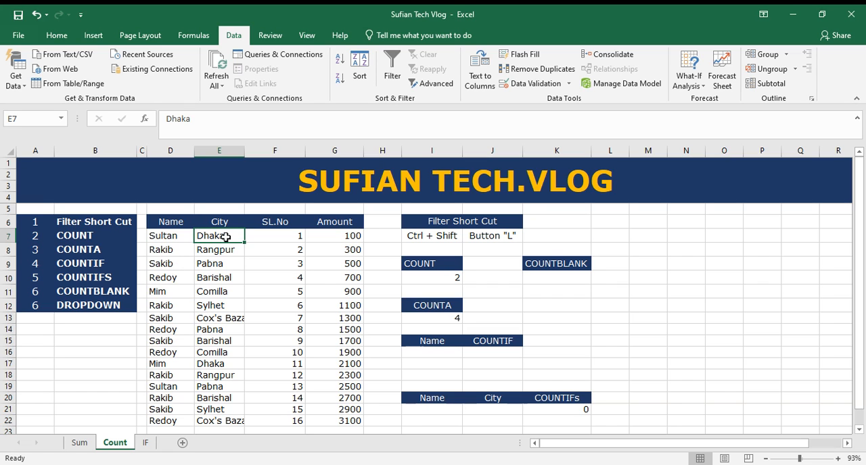
key(Delete)
click(223, 264)
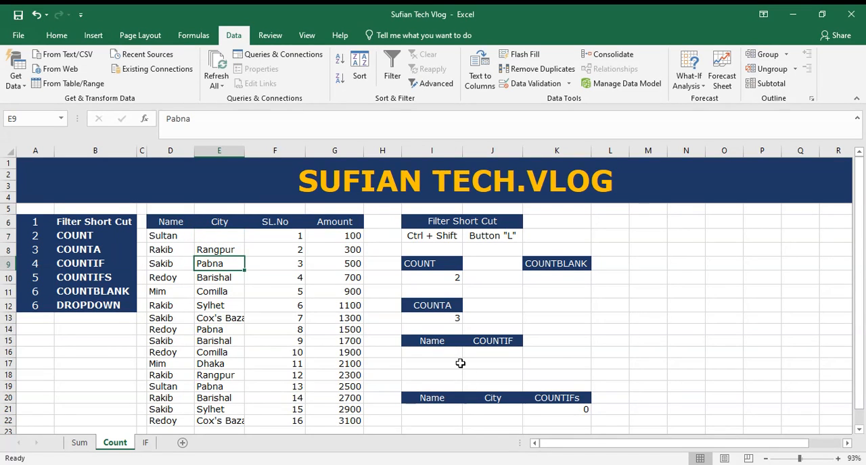
Step: Undo the clearing of the city in E7 and recheck the COUNTA result in I13
click(450, 318)
drag(179, 235, 347, 235)
click(224, 237)
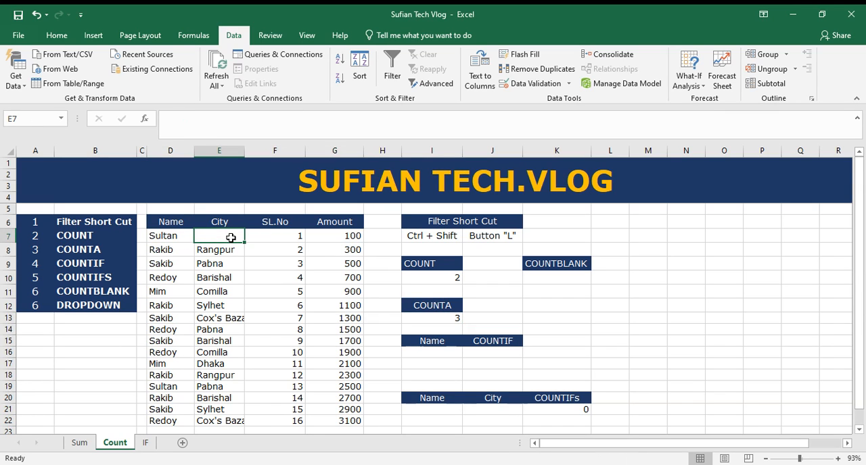
key(ctrl+z)
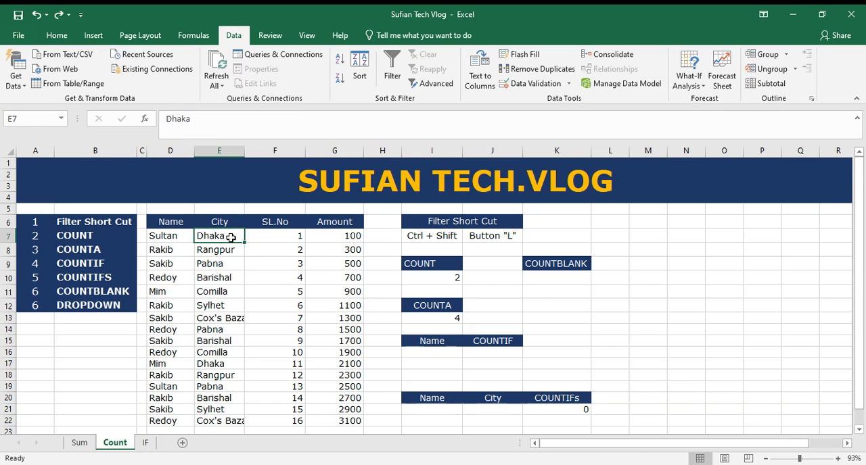
click(447, 319)
click(445, 353)
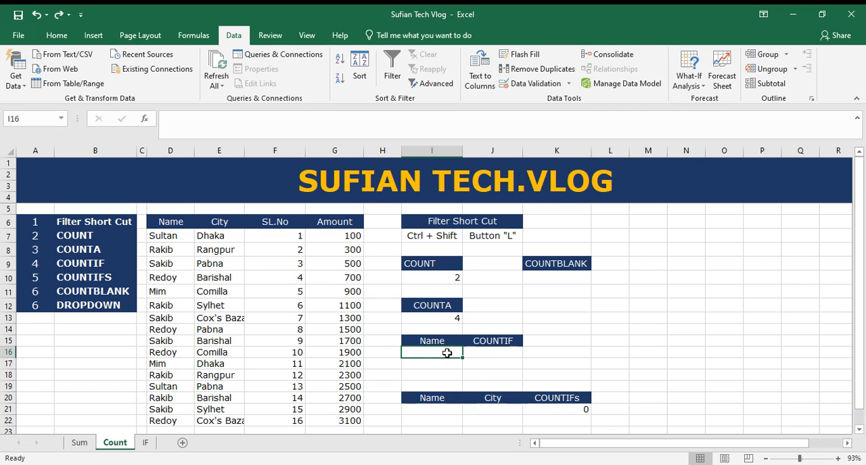
click(502, 353)
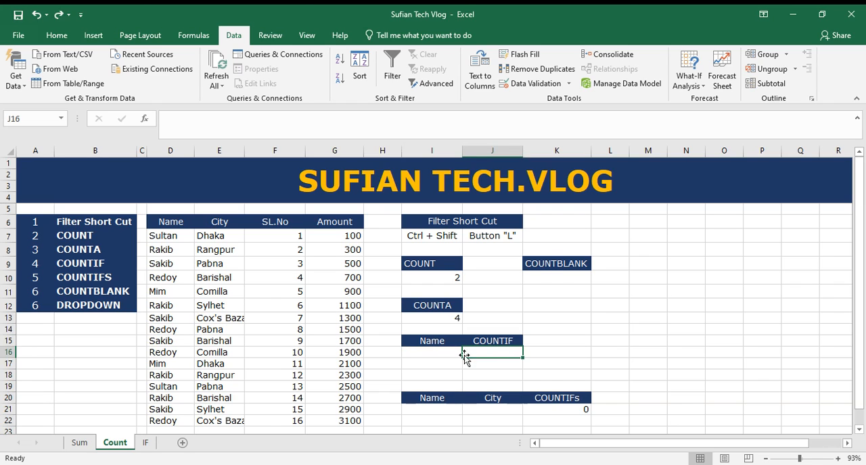
click(440, 353)
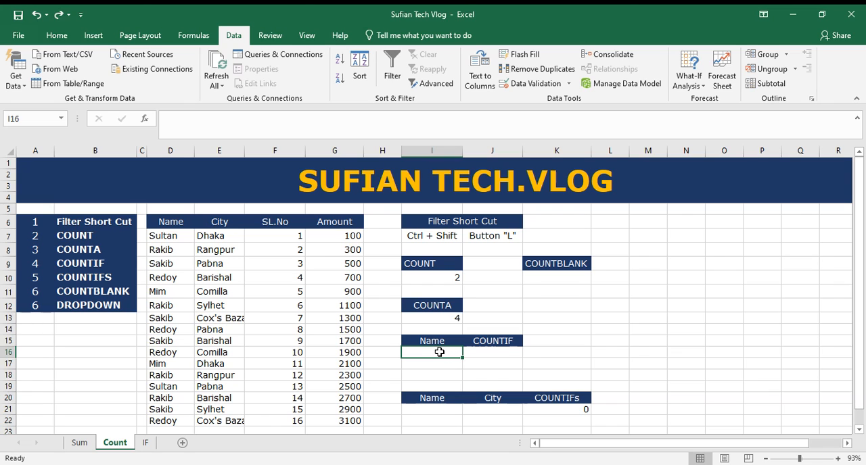
click(504, 354)
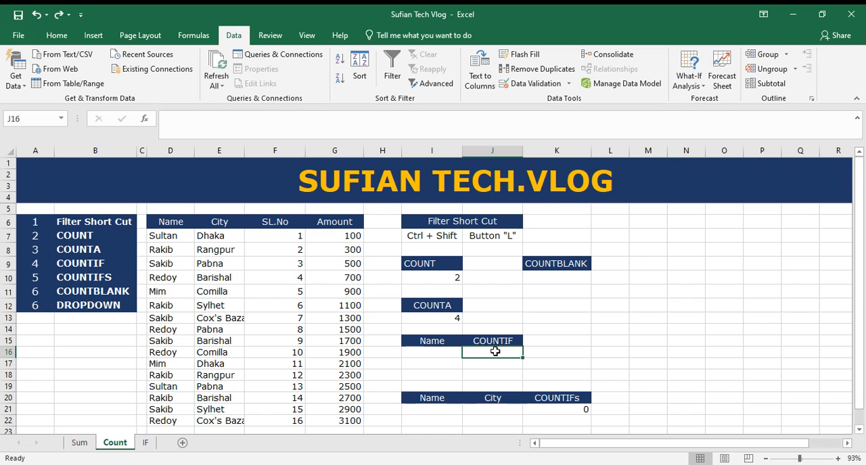
click(452, 356)
Step: Correct the topic number beside DROPDOWN in cell A12 to 7
click(74, 306)
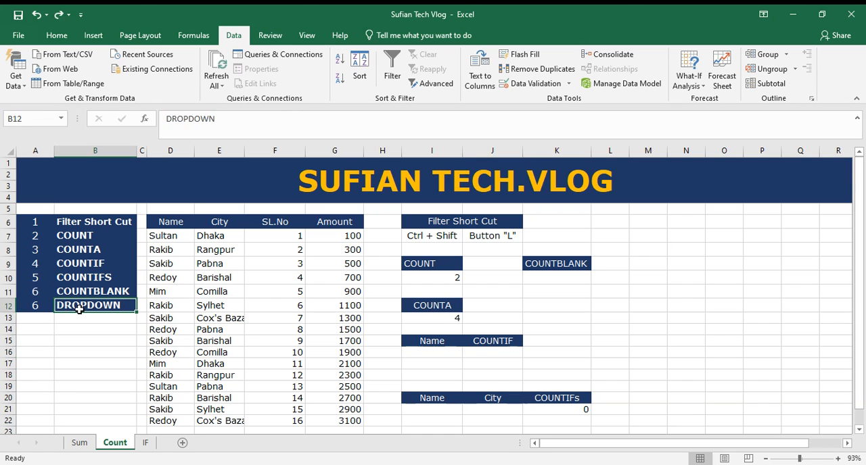
click(40, 305)
text(7)
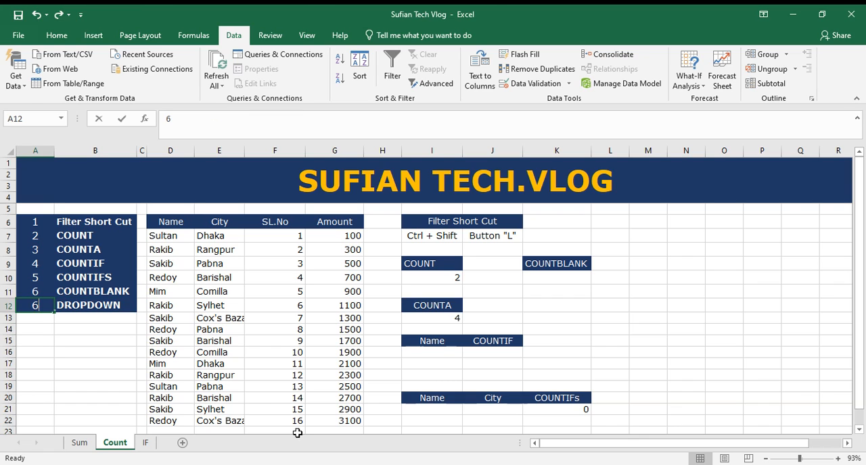
key(Return)
click(106, 308)
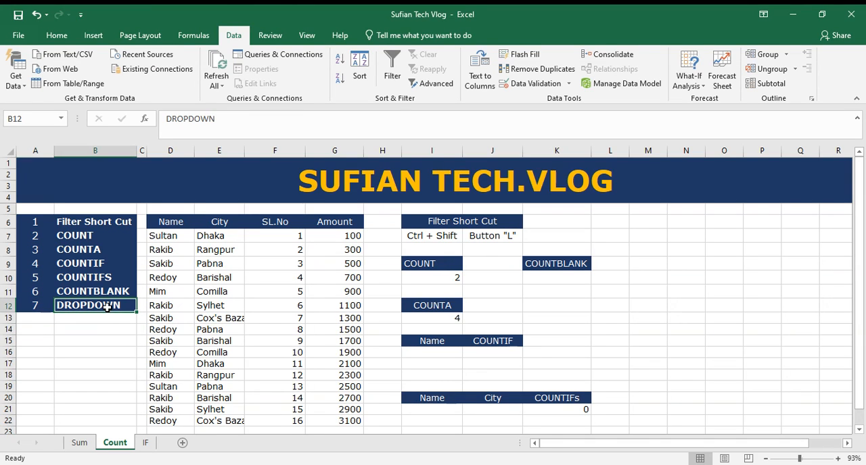
Step: Add a List data validation dropdown to cell I16 with D7:D22 as the source, and look through its entries
click(451, 353)
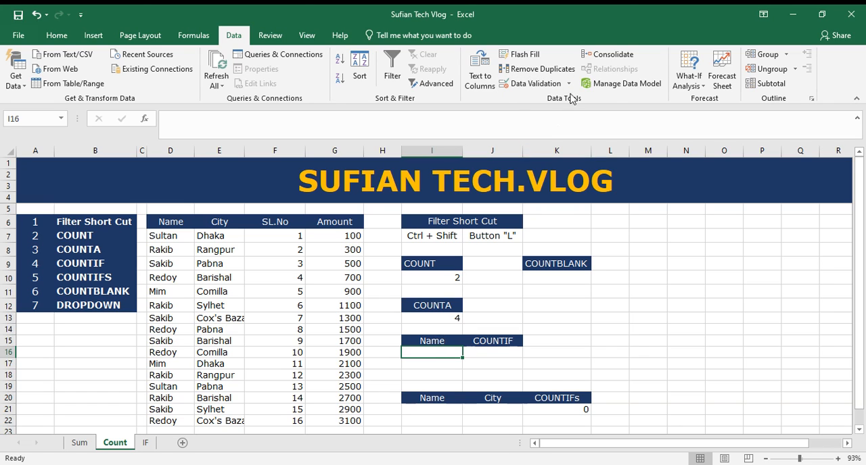
click(545, 86)
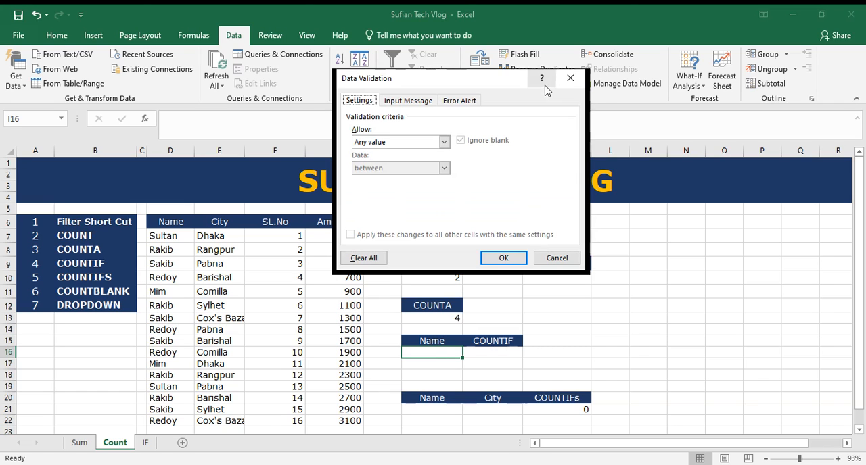
click(444, 142)
click(428, 177)
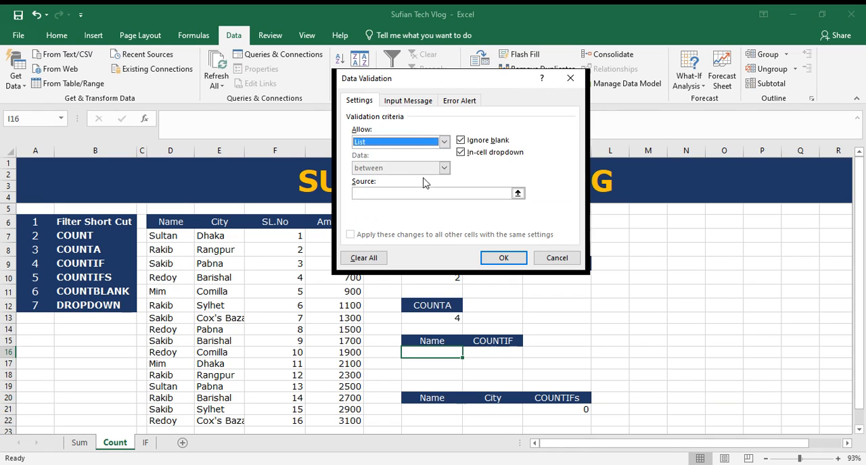
click(410, 191)
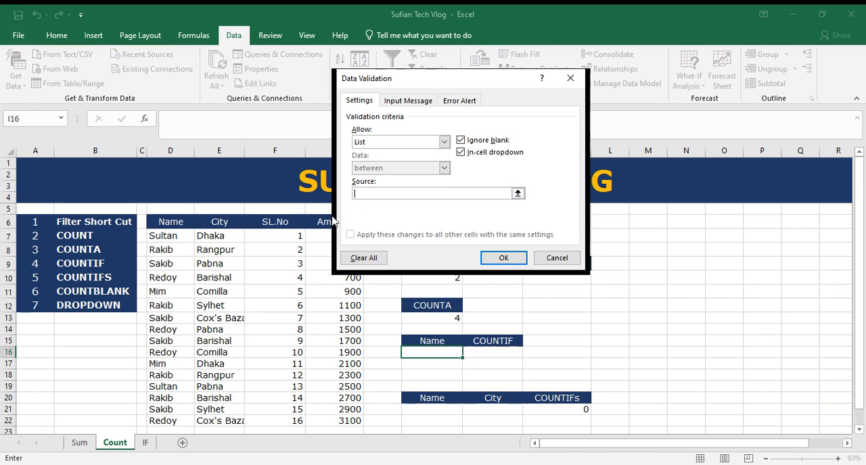
drag(172, 237, 186, 420)
key(Return)
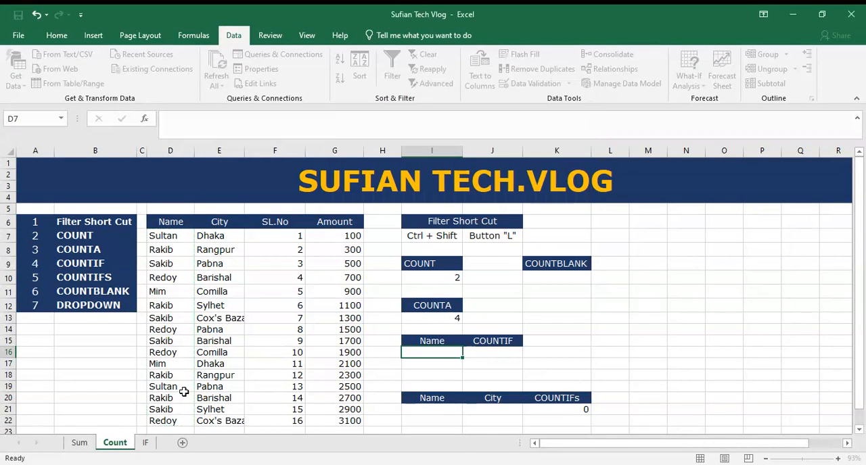
click(469, 354)
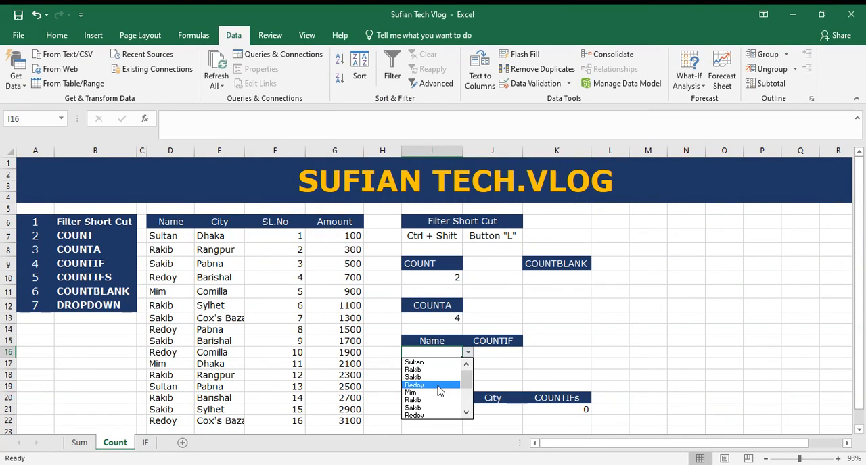
mouse_move(469, 378)
mouse_down()
mouse_move(468, 385)
mouse_move(477, 364)
mouse_up()
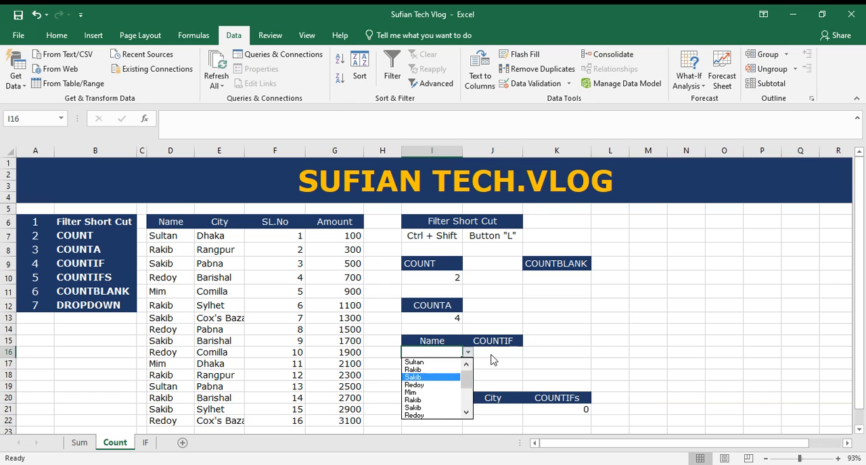
click(492, 356)
Step: Enter =COUNTIF(D7:D22,I16 in cell J16 to count how often the name chosen in I16 occurs
click(499, 351)
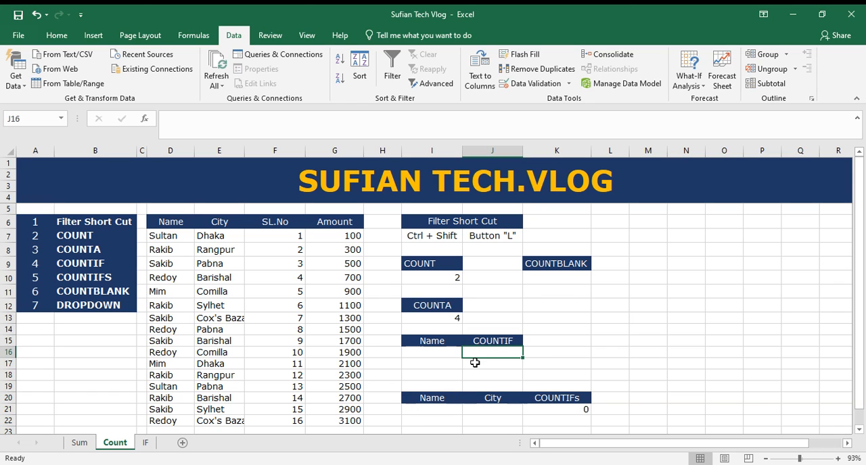
text(=)
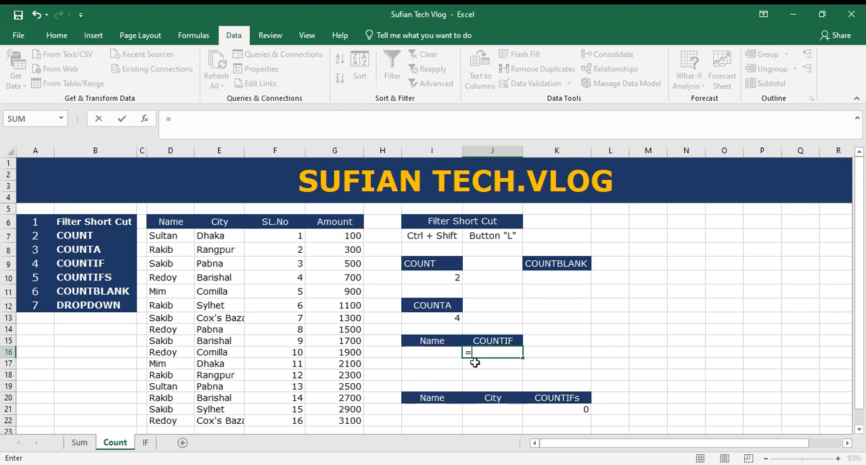
text(coun)
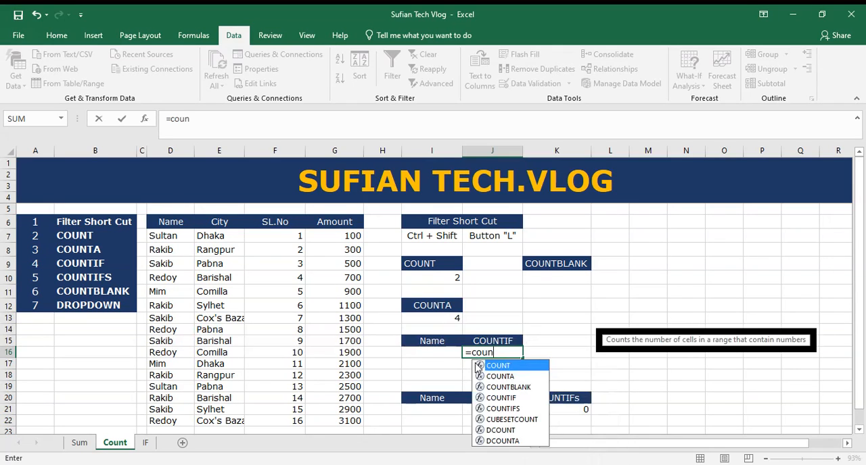
text(tif()
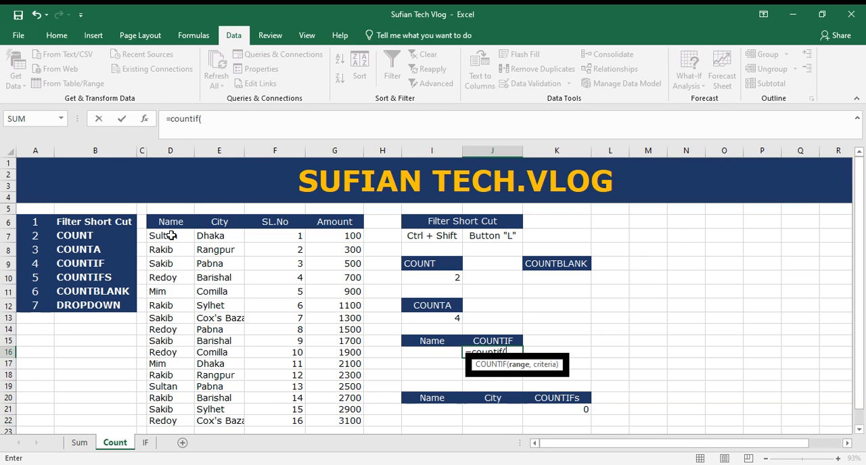
drag(173, 234, 173, 421)
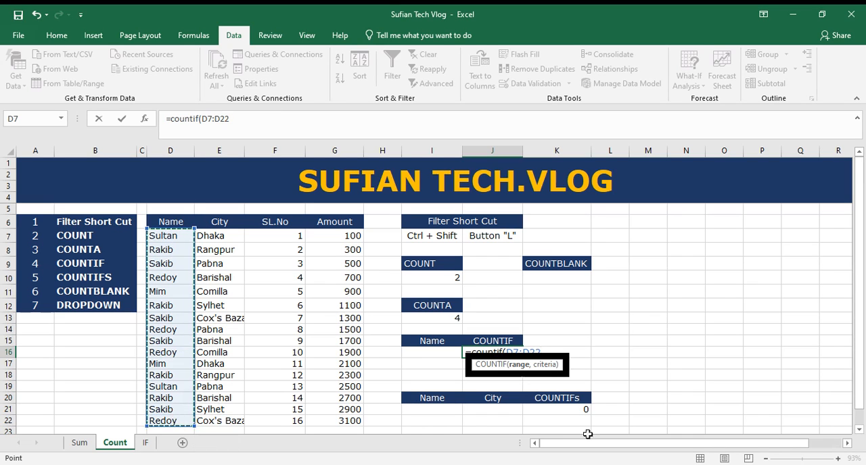
text(,)
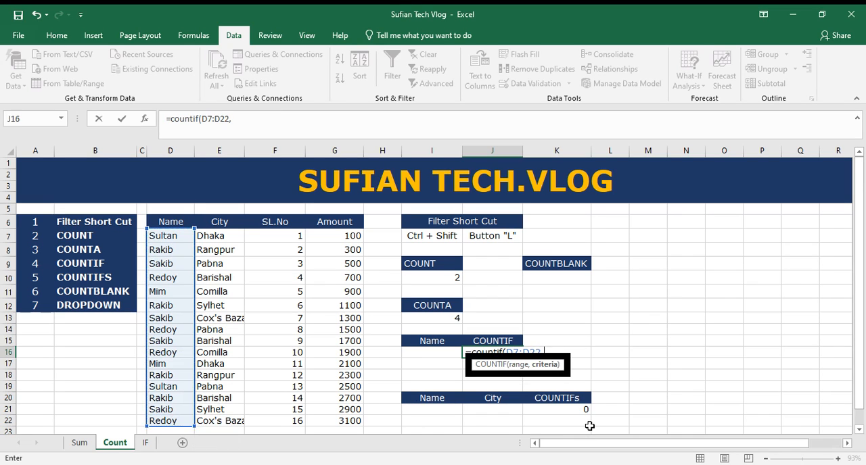
click(438, 352)
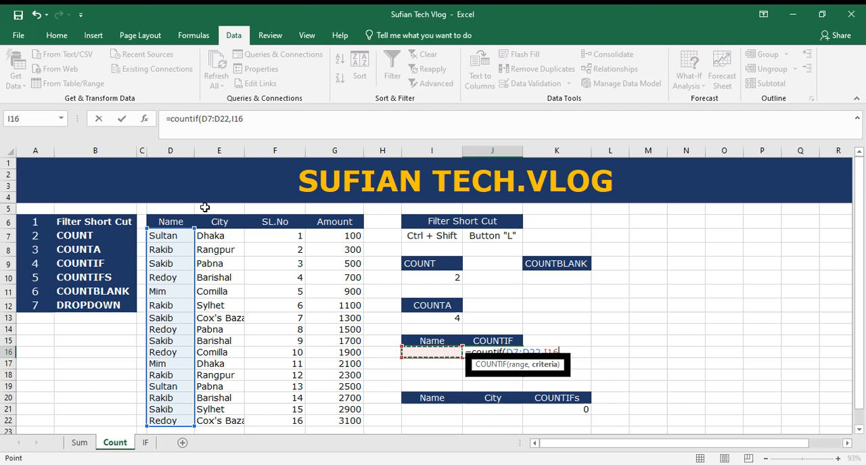
key(Return)
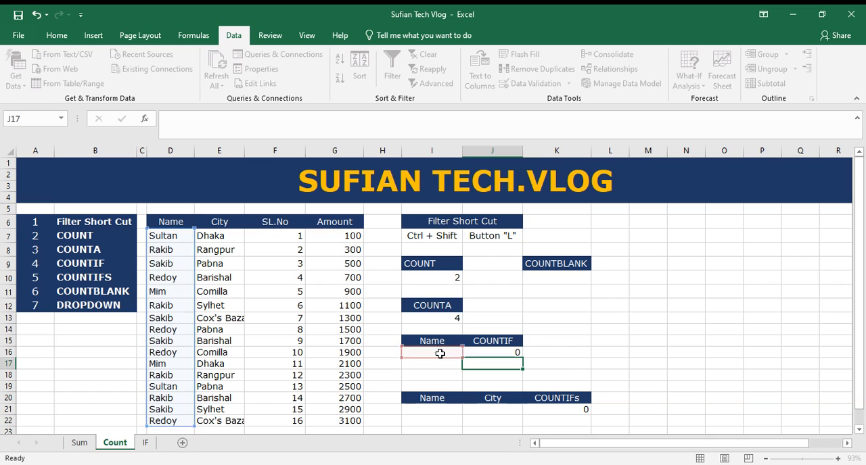
Step: Choose the name from D7 in the I16 dropdown and check the COUNTIF result against its occurrences in the Name column
click(446, 352)
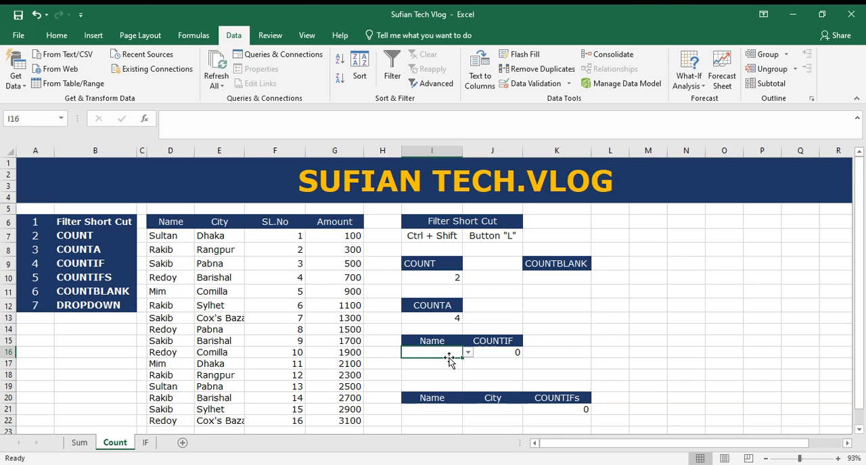
click(468, 352)
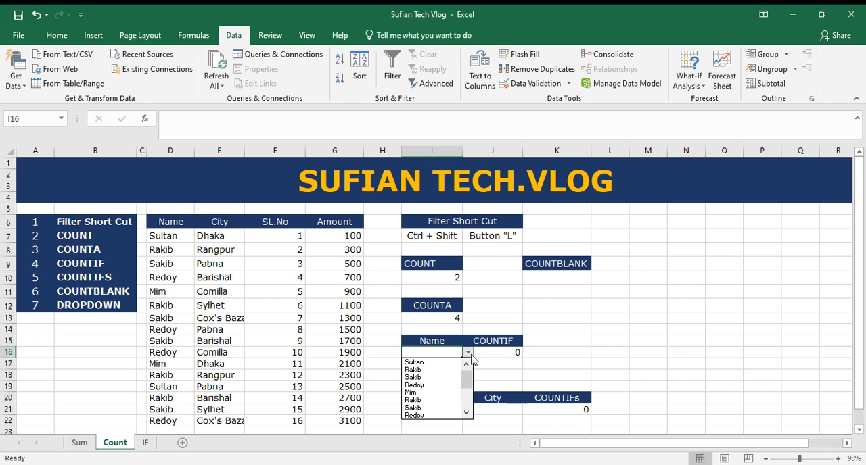
click(462, 361)
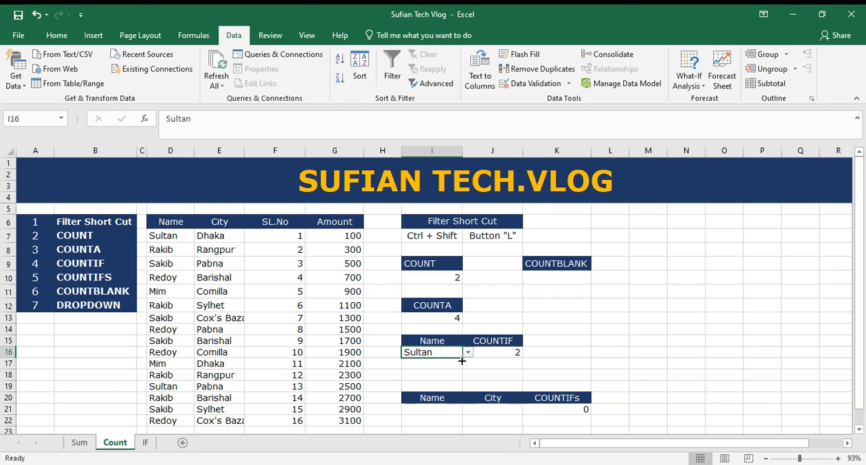
click(171, 236)
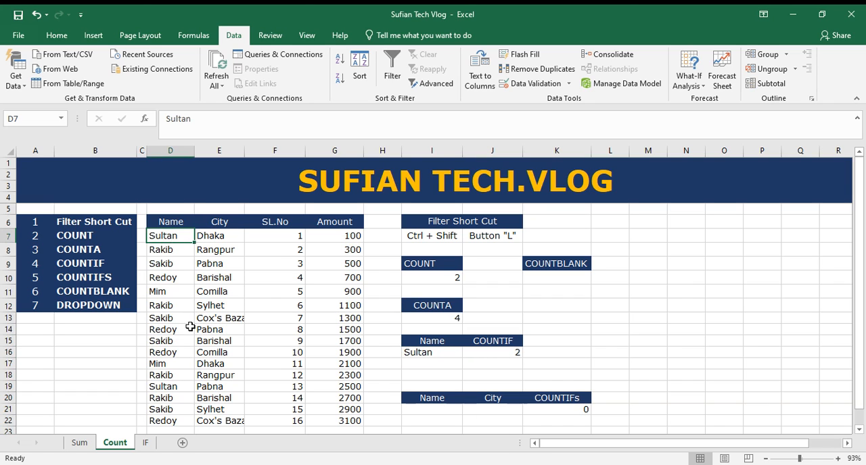
click(171, 386)
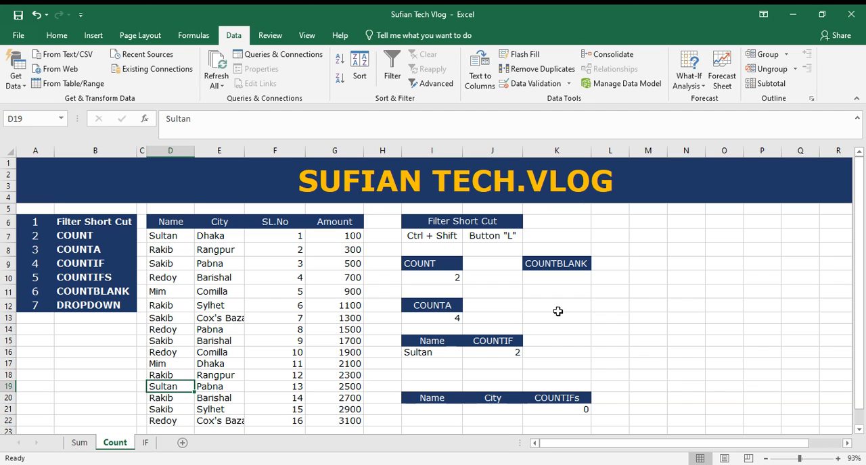
Step: Switch the I16 dropdown to the name from D8 and locate each of its occurrences in the Name column
click(457, 356)
click(467, 352)
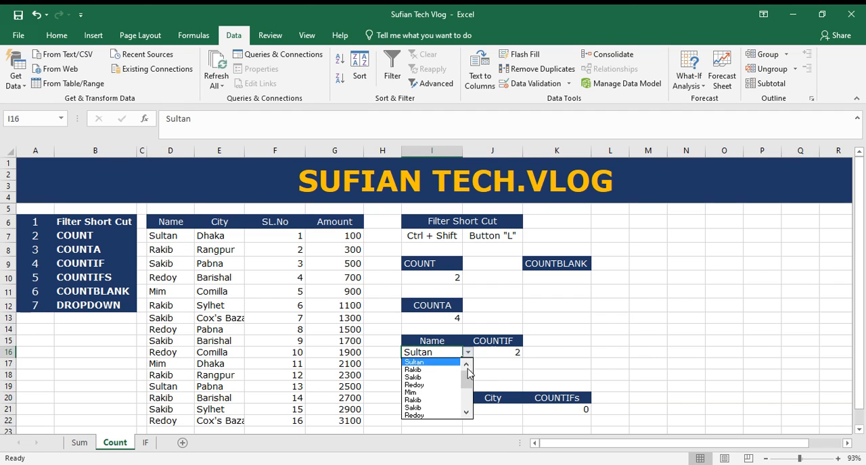
click(444, 370)
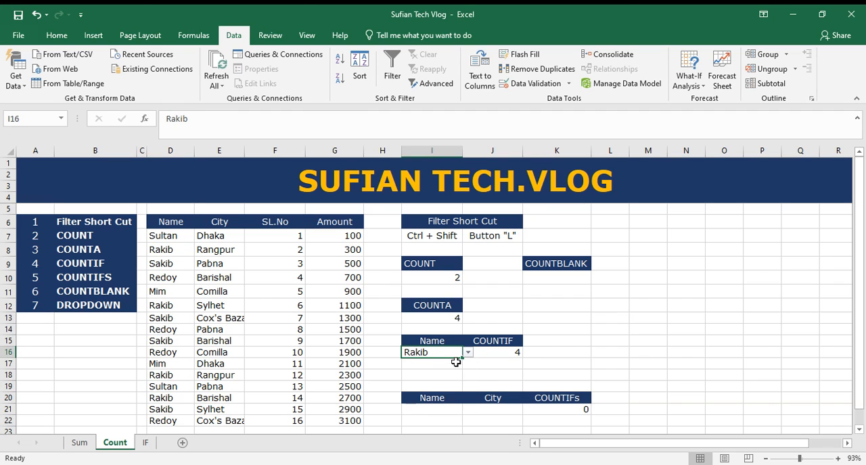
click(174, 249)
click(174, 308)
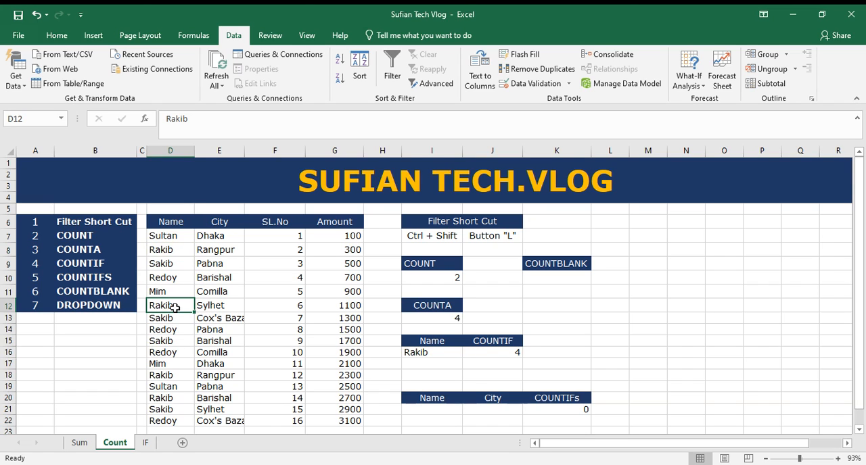
click(176, 376)
click(175, 399)
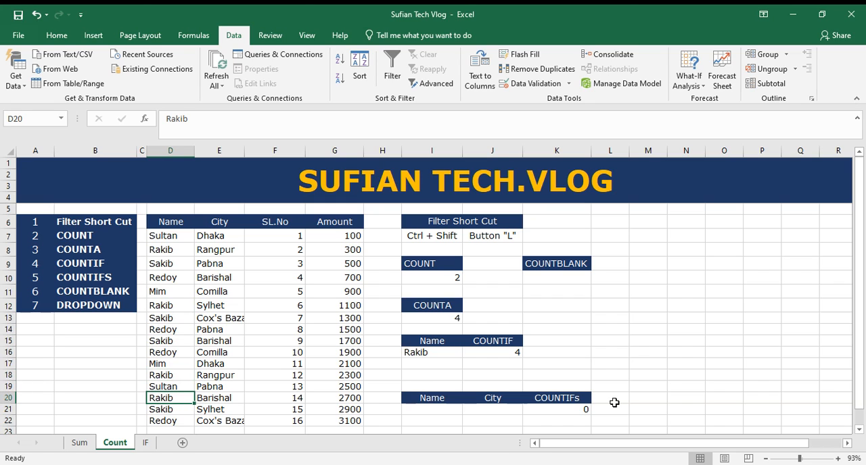
Step: Change the I16 dropdown selection to the name from D11 to test the COUNTIF formula again
click(447, 356)
click(467, 352)
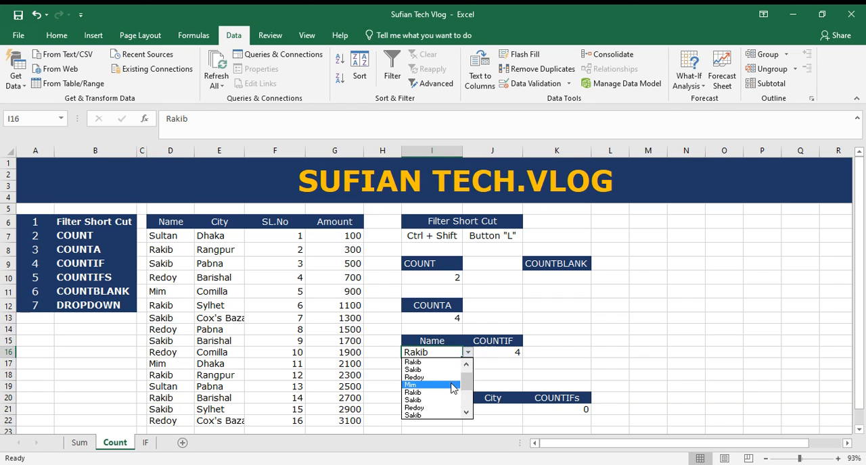
click(449, 385)
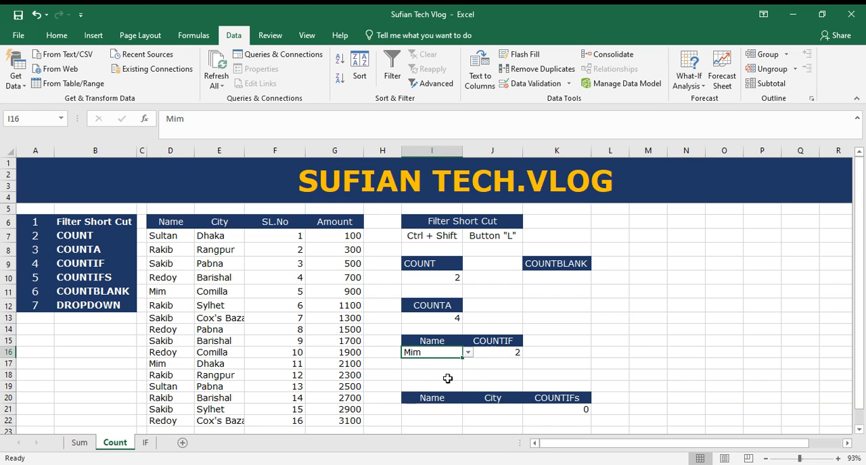
Step: Compare the occurrences of the I16 name in the Name column, at D17 and D11, with the COUNTIF result in J16
click(167, 369)
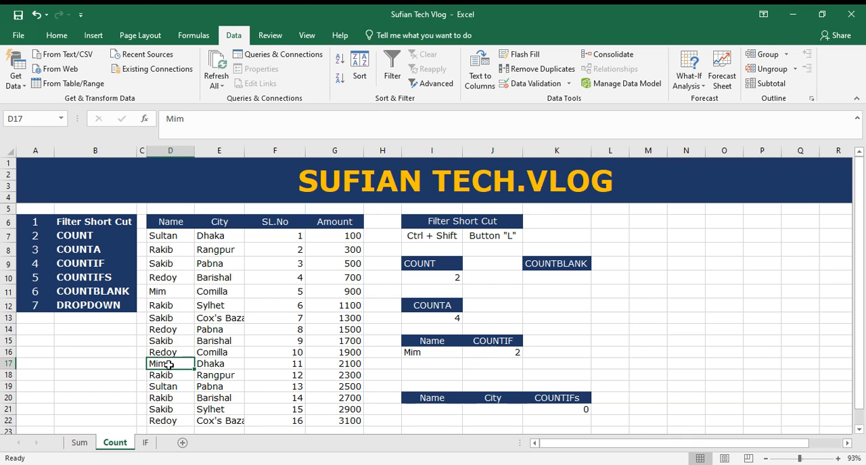
click(187, 292)
click(438, 353)
drag(438, 353, 496, 352)
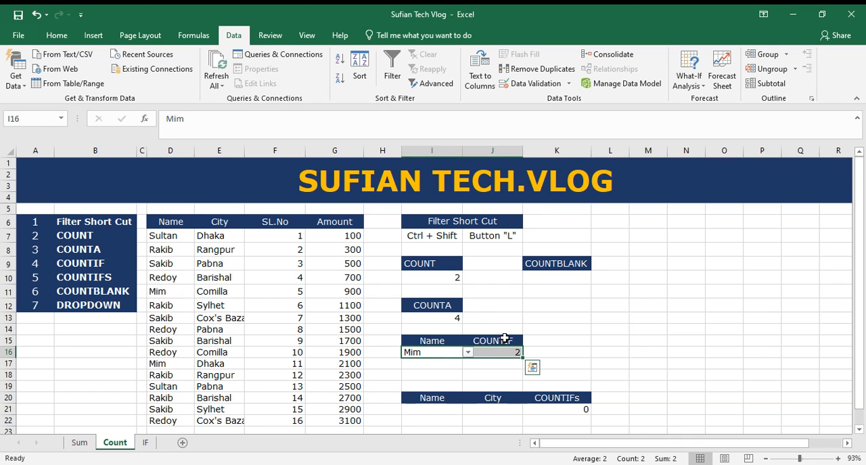
Step: Add a List data validation dropdown to I21, using the Name column range D7:D22 as its source
click(430, 408)
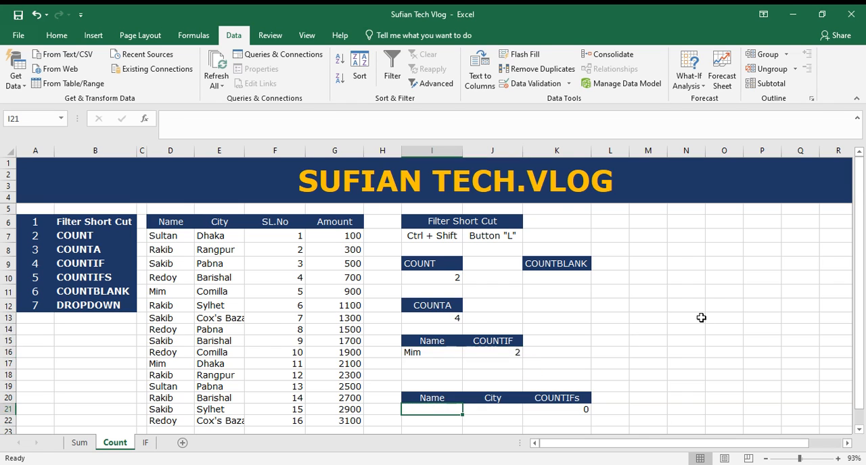
scroll(700, 319, down, 1)
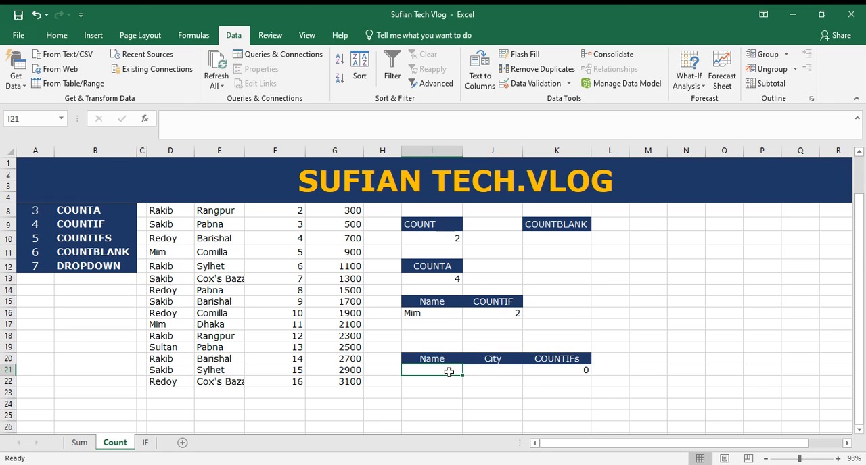
scroll(224, 263, up, 1)
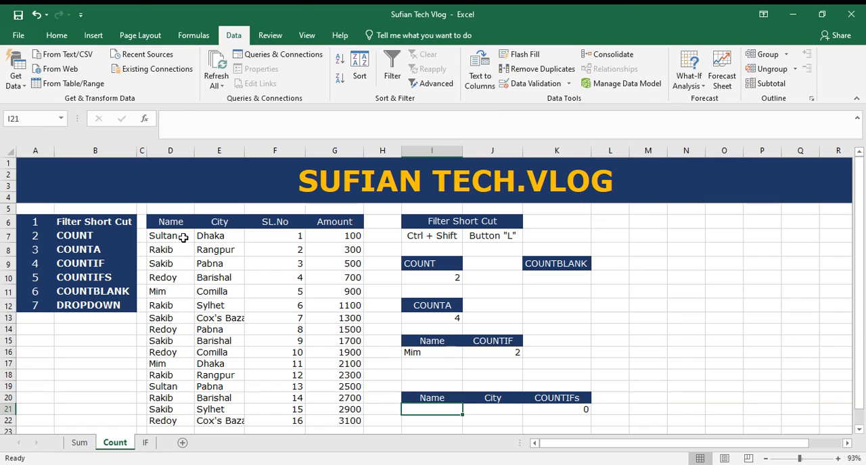
drag(183, 236, 185, 425)
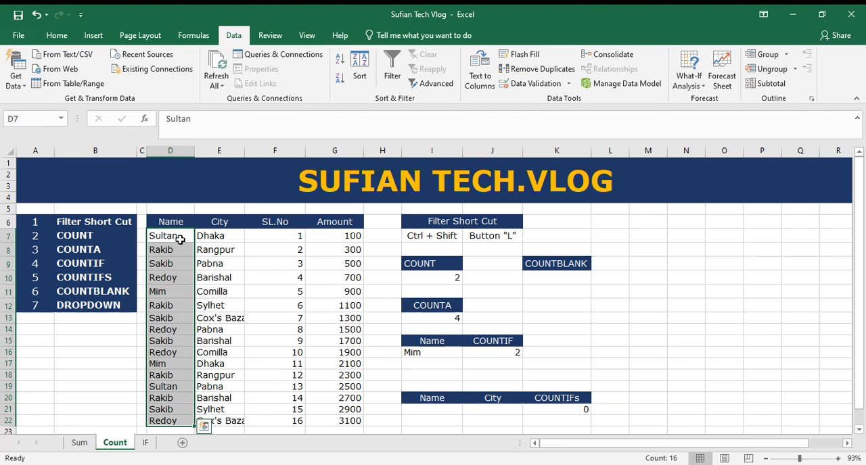
click(440, 411)
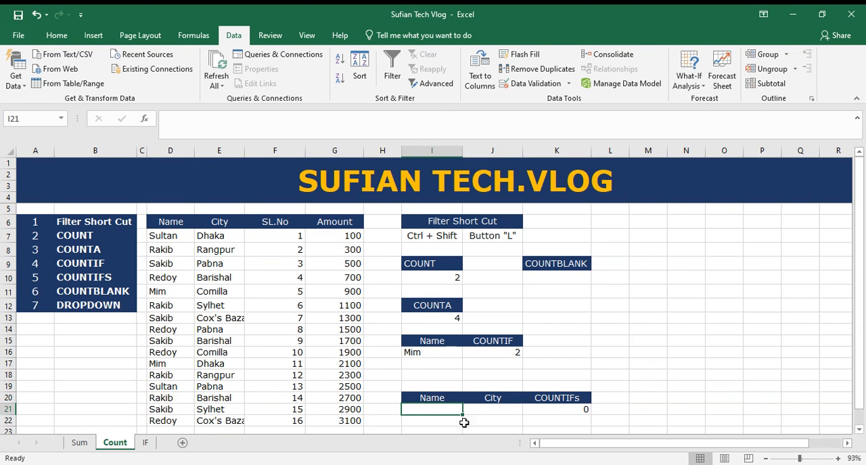
click(540, 89)
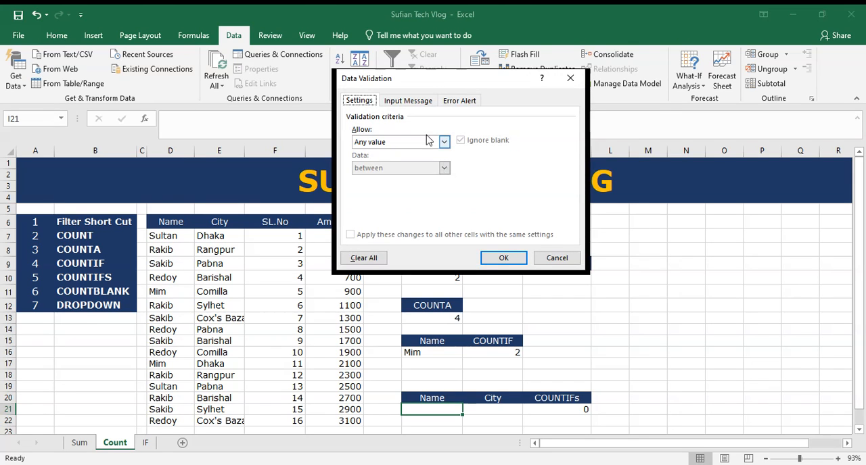
click(444, 142)
click(370, 176)
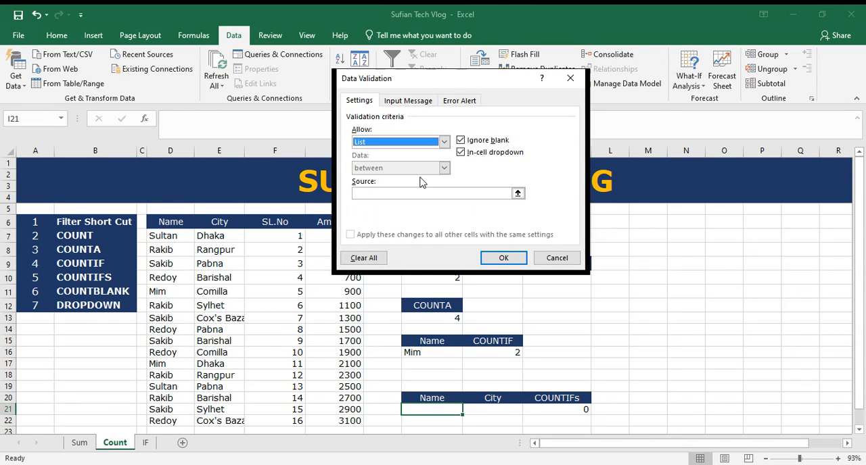
click(466, 194)
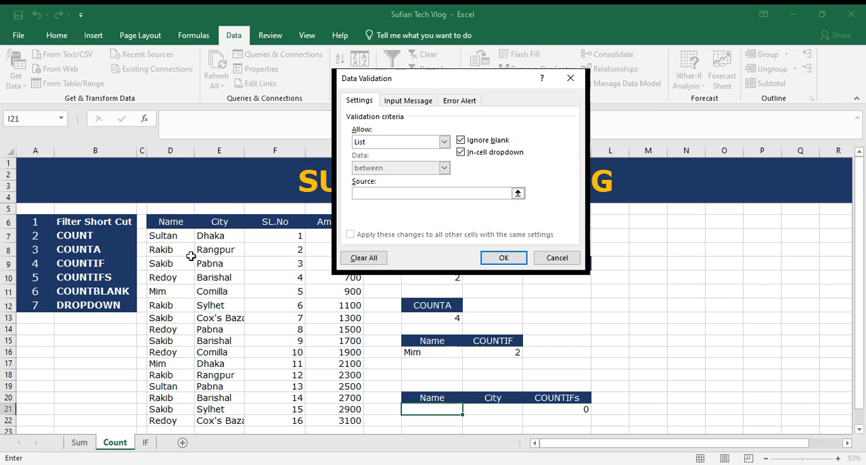
click(179, 232)
drag(179, 233, 162, 422)
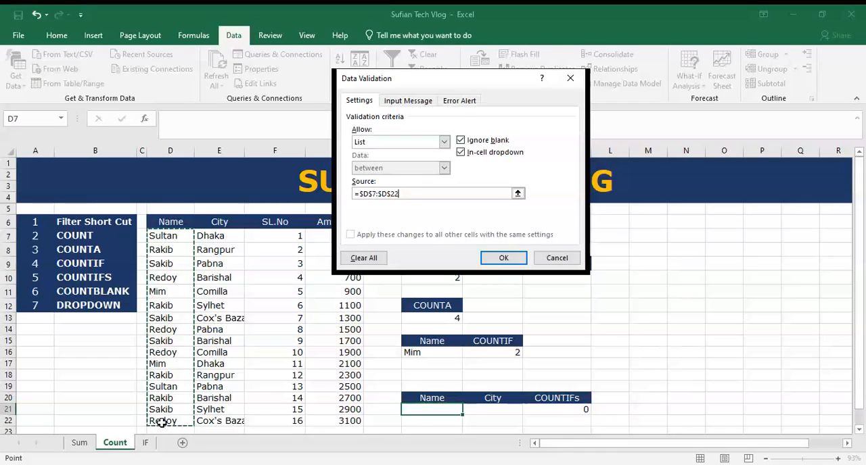
key(Return)
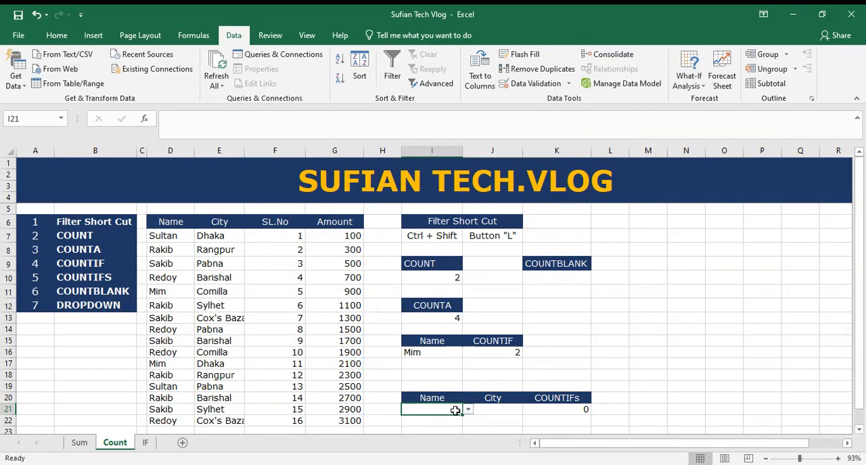
Step: Add a List data validation dropdown to J21, using the City column range E7:E22 as its source
click(495, 409)
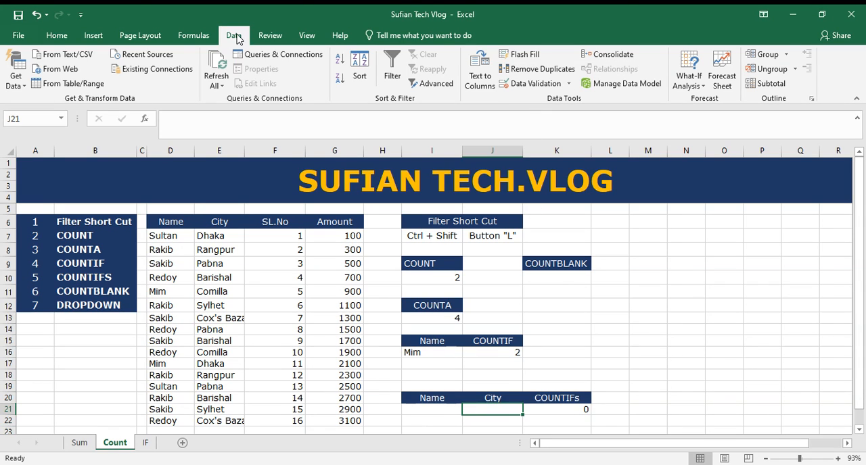
click(537, 84)
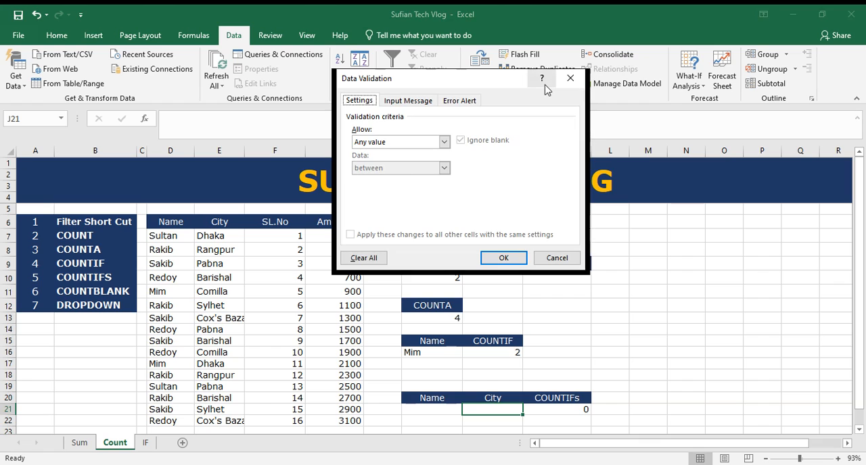
click(444, 142)
click(420, 180)
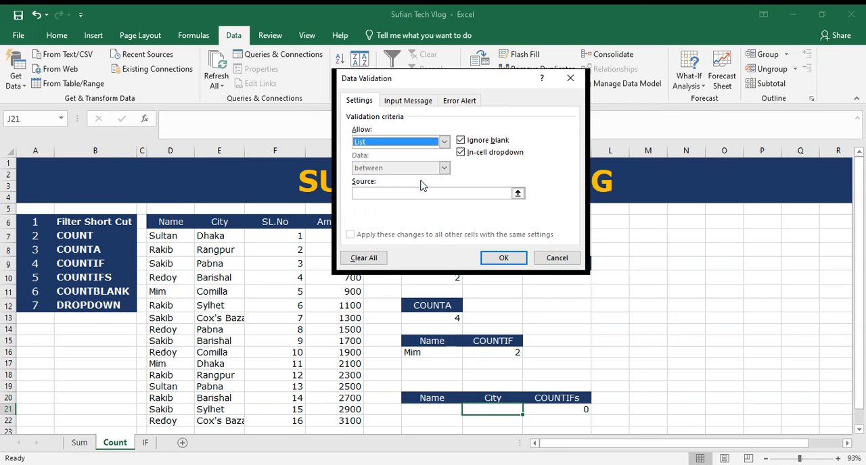
click(421, 193)
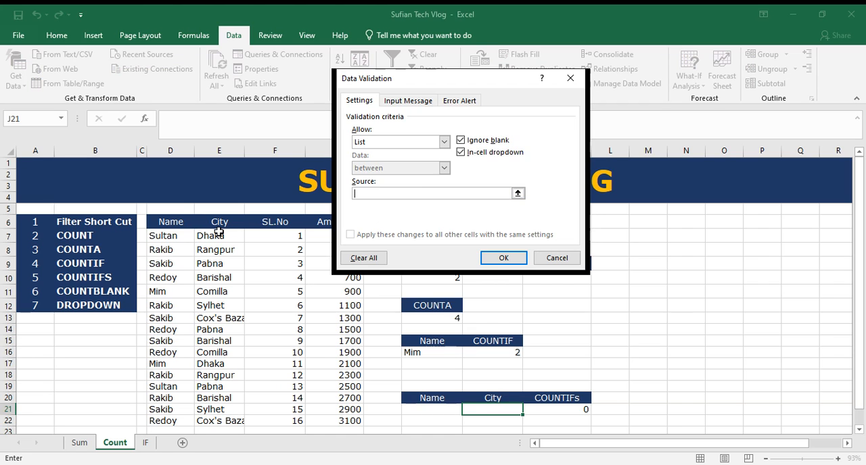
drag(219, 234, 223, 422)
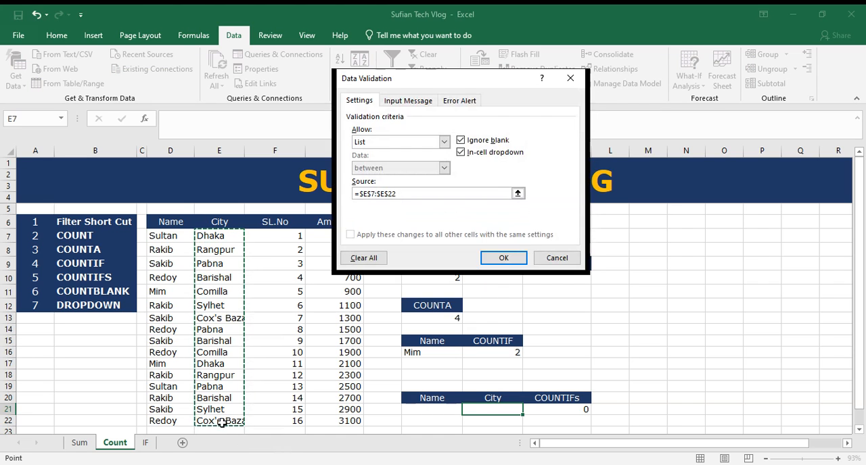
key(Return)
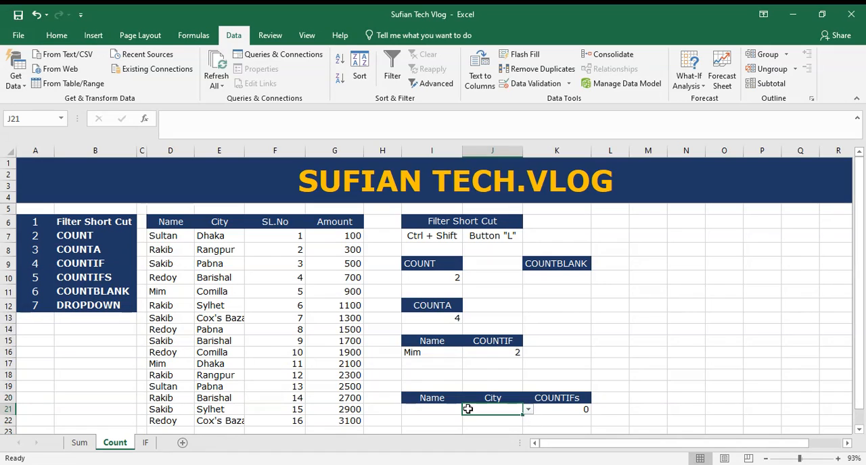
Step: Choose the name from D7 in the I21 dropdown and Dhaka in the J21 dropdown
click(440, 411)
click(467, 409)
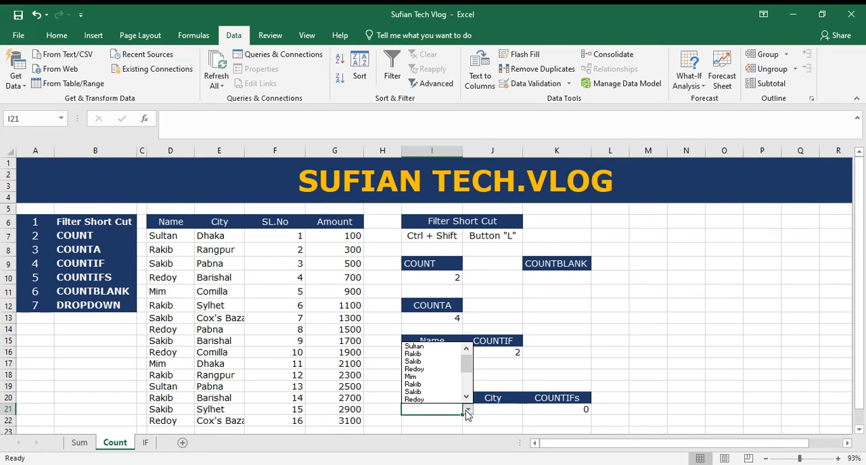
click(421, 348)
click(509, 412)
click(528, 410)
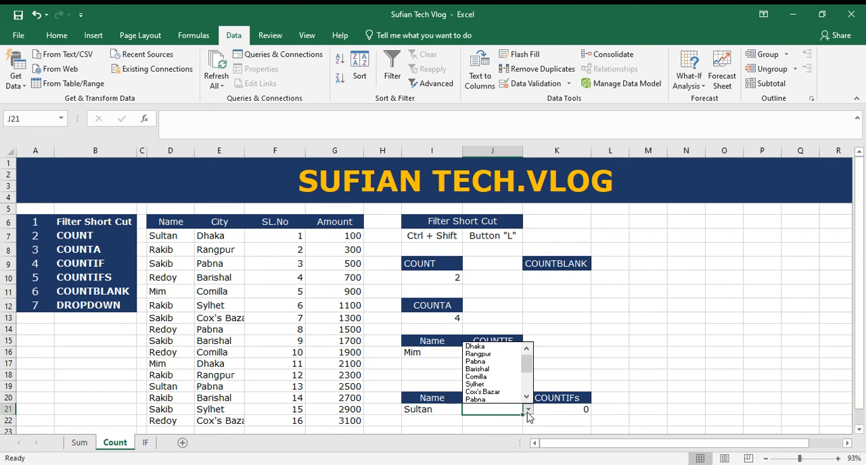
click(475, 346)
Step: Clear K21 and begin a new COUNTIFS formula there with D7:D22 as the first criteria range and I21 as its criterion
click(563, 413)
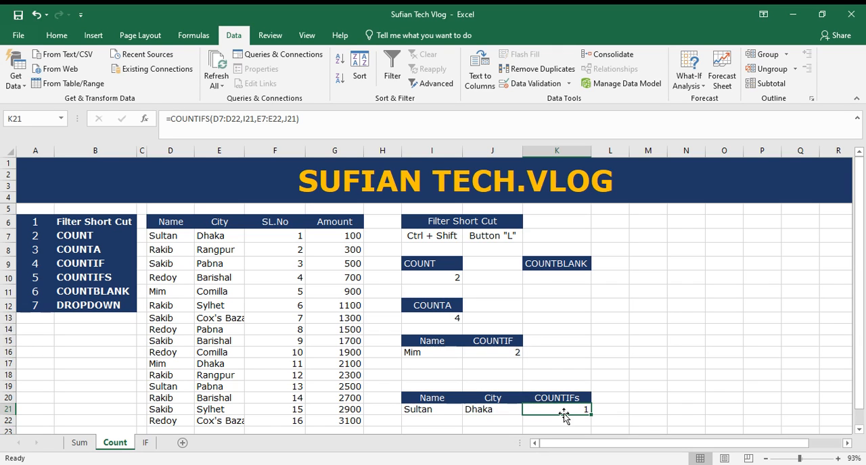
key(Delete)
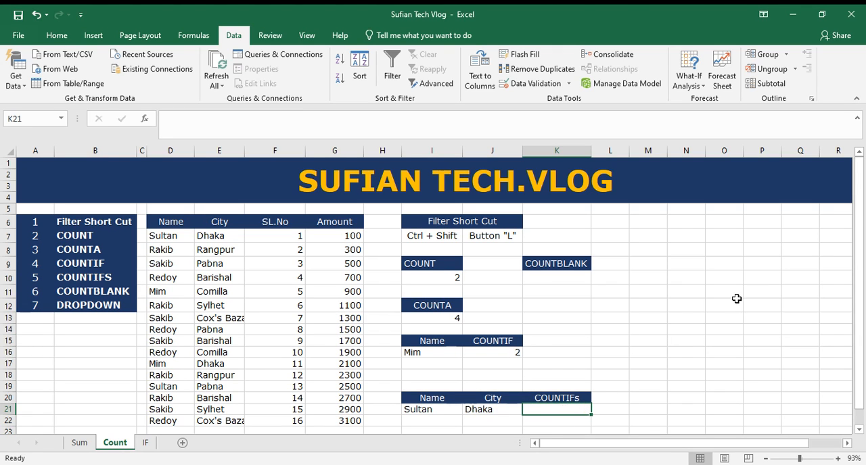
scroll(676, 345, down, 2)
text(=)
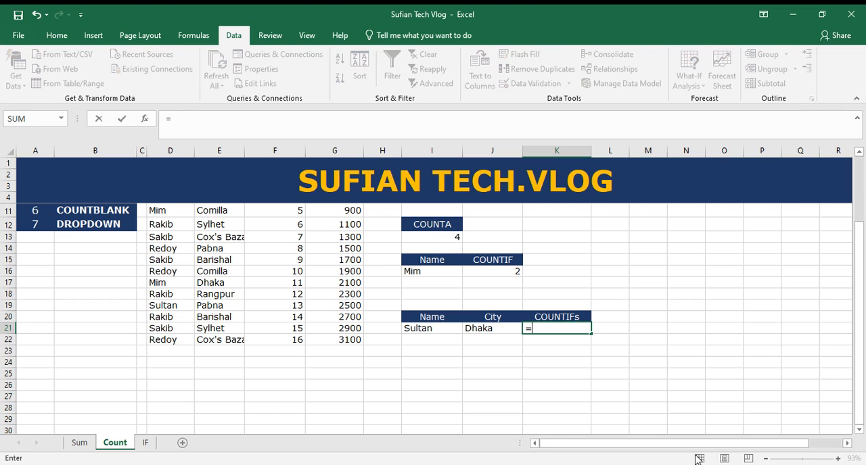
text(coun)
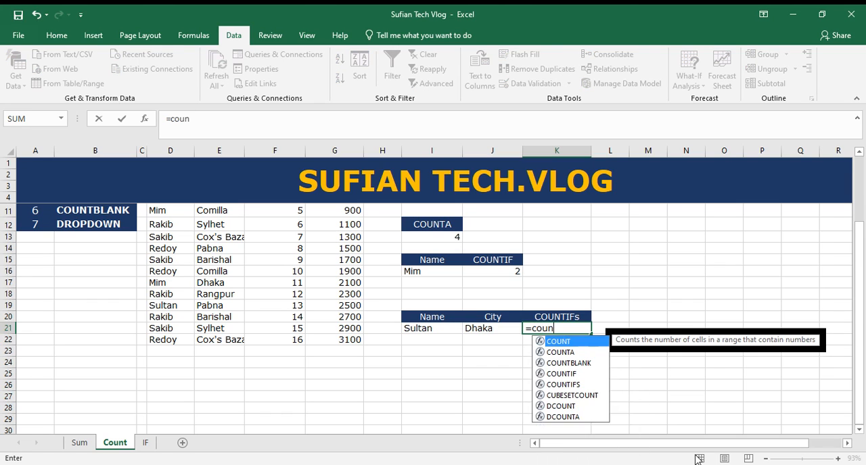
text(tifs)
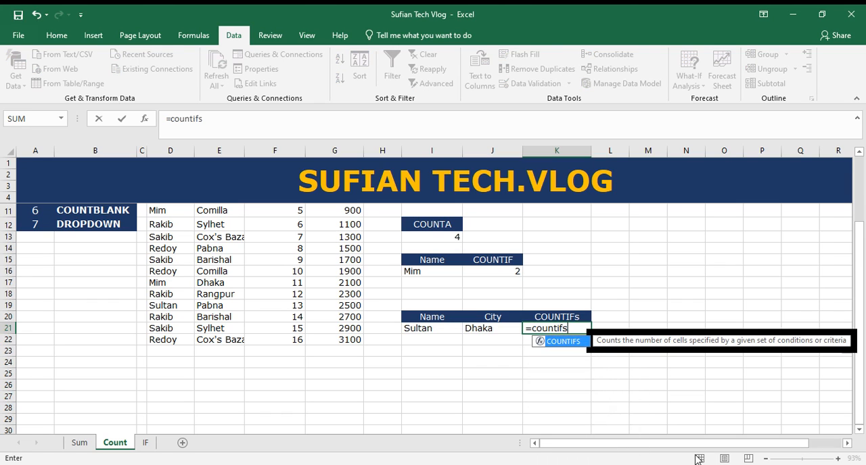
text(()
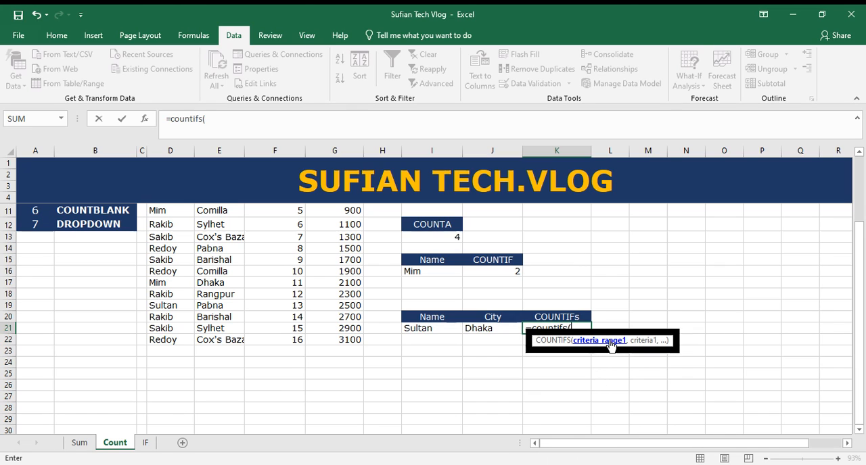
scroll(266, 343, up, 3)
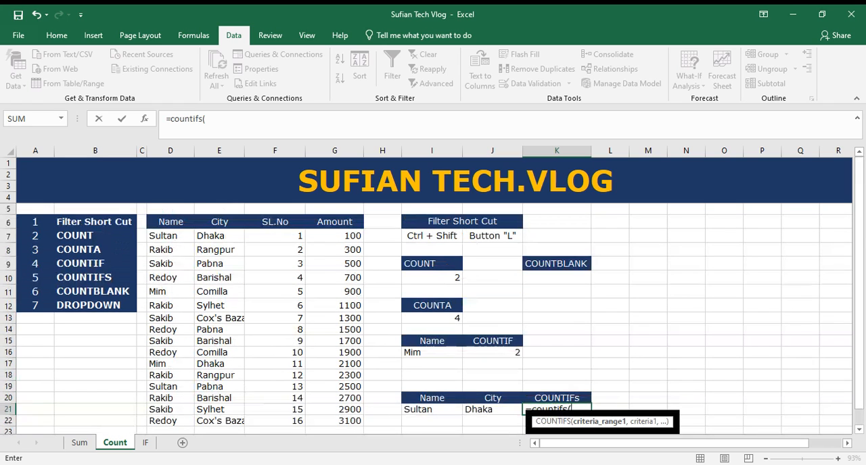
drag(171, 236, 177, 382)
text(,)
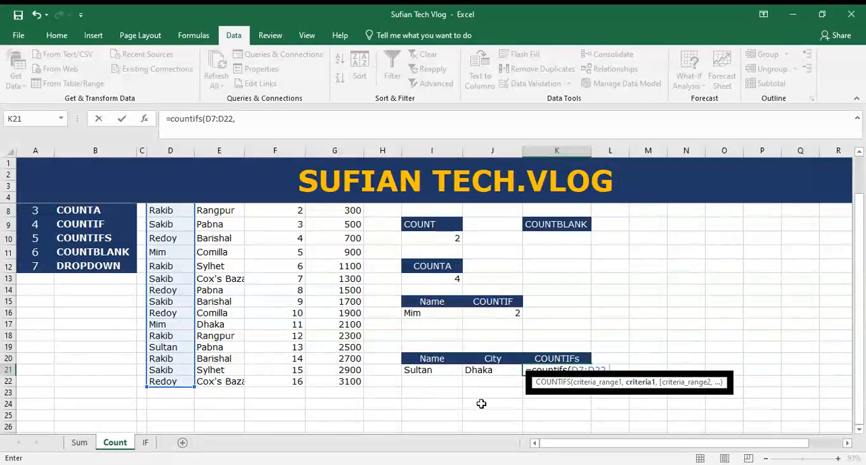
click(435, 372)
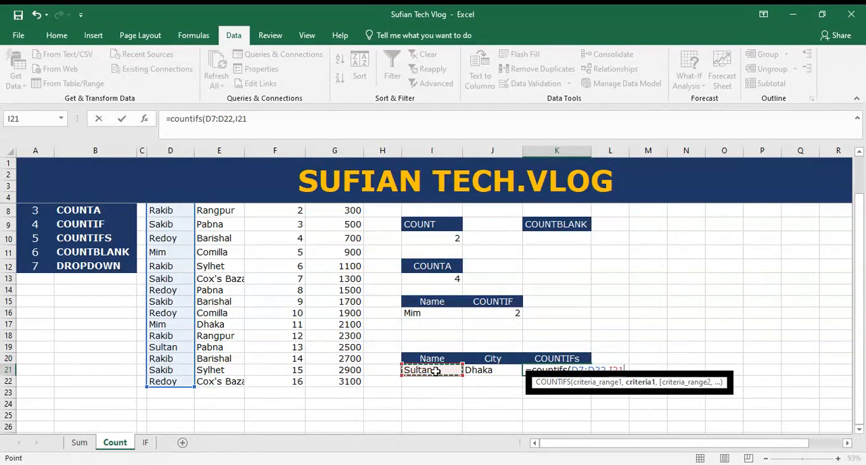
text(,)
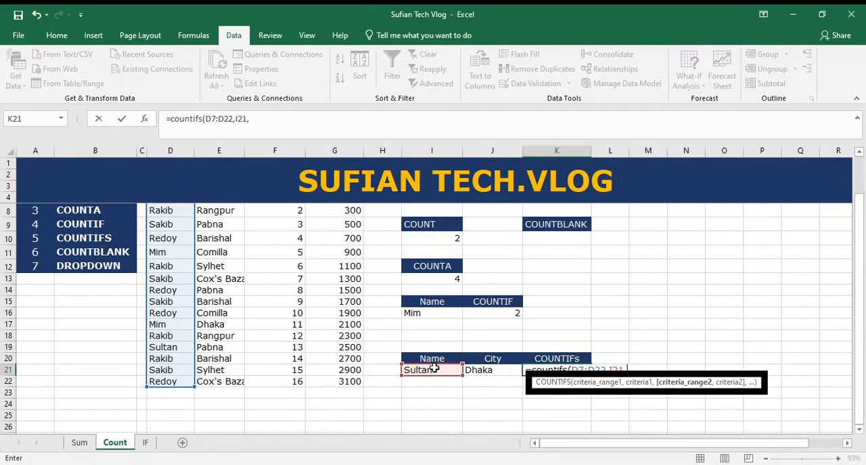
Step: Complete the K21 COUNTIFS formula with E7:E22 as the second criteria range and J21 as its criterion
scroll(435, 366, up, 1)
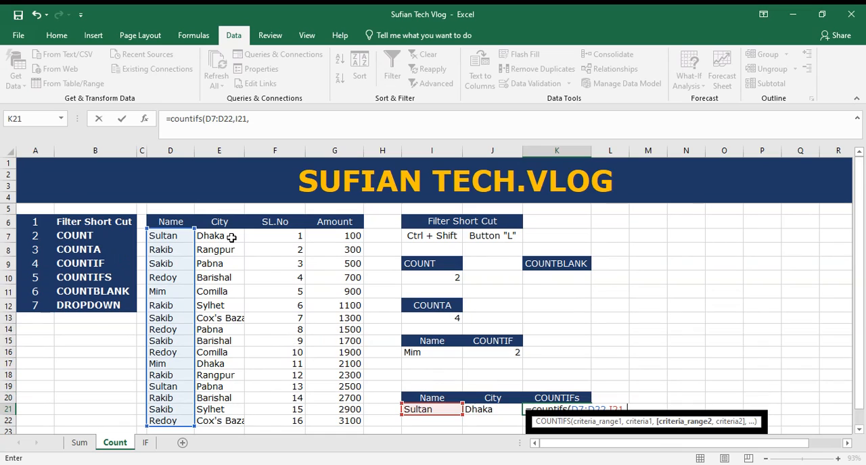
drag(231, 239, 223, 418)
text(,)
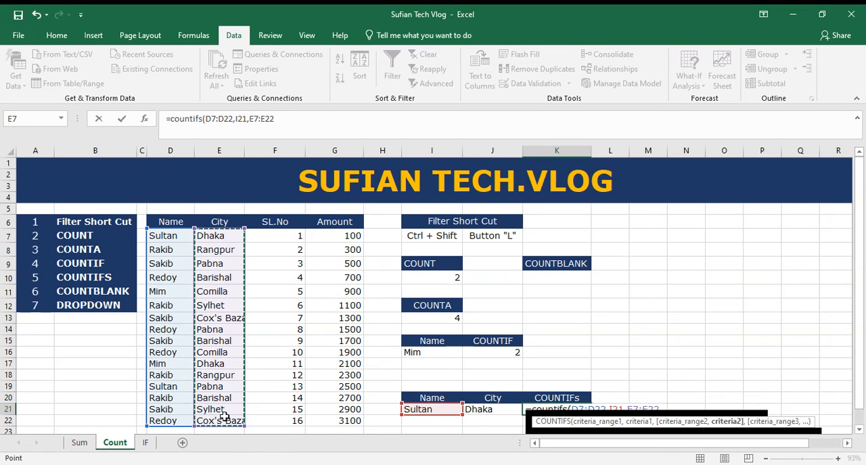
click(479, 409)
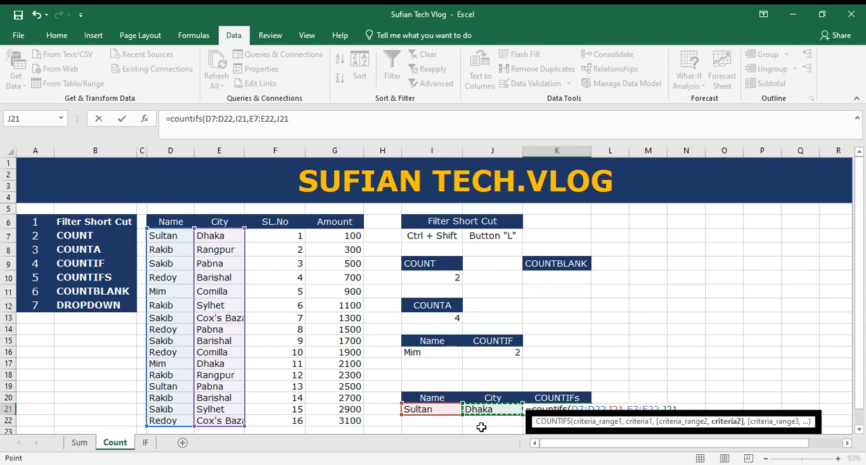
key(Return)
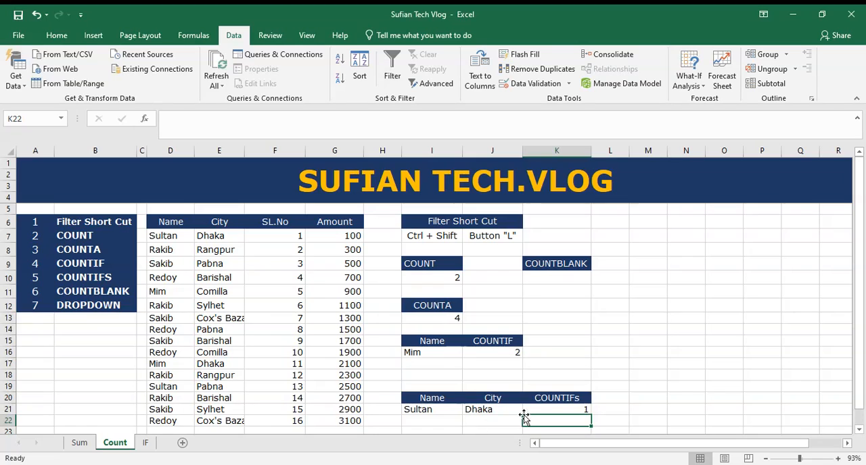
scroll(555, 379, down, 1)
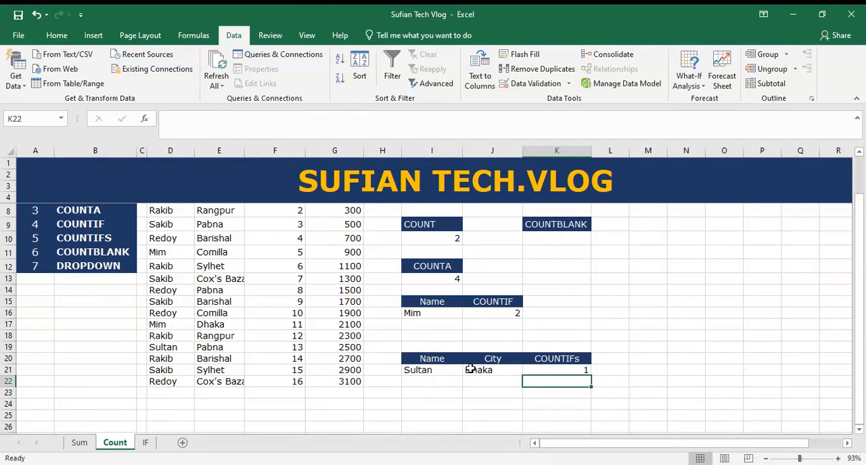
Step: Copy the name and city in D7:E7 and paste them over D13:E13 and D18:E18
click(573, 370)
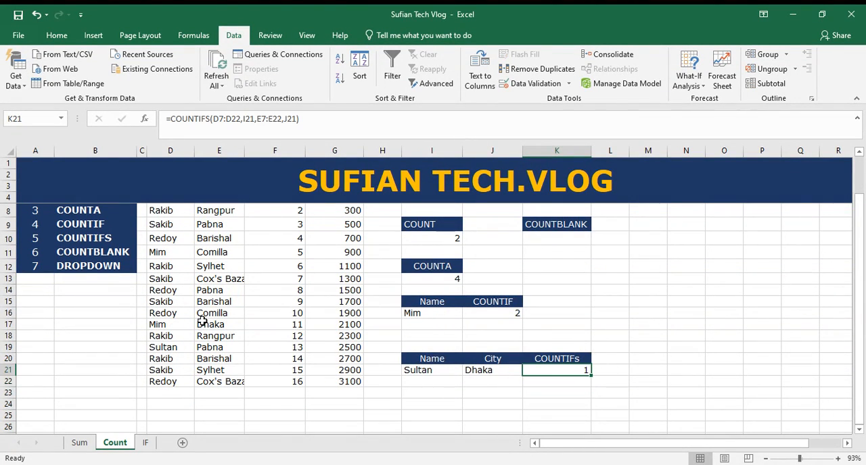
scroll(216, 325, up, 1)
drag(173, 239, 218, 236)
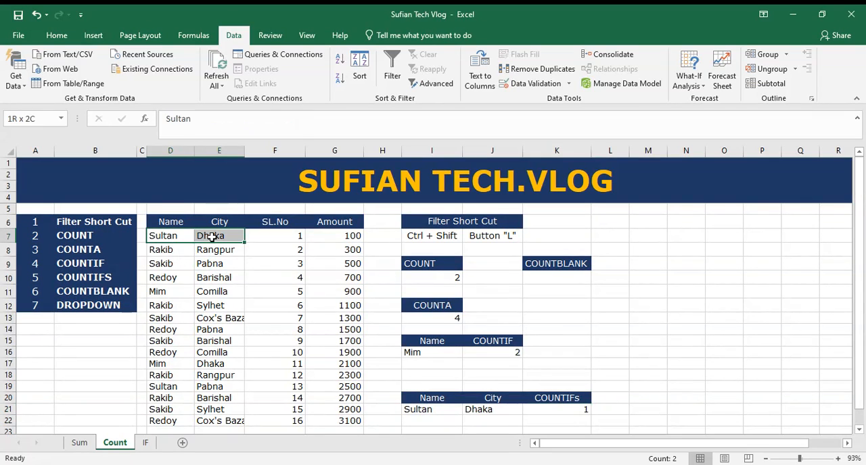
key(ctrl+c)
click(168, 318)
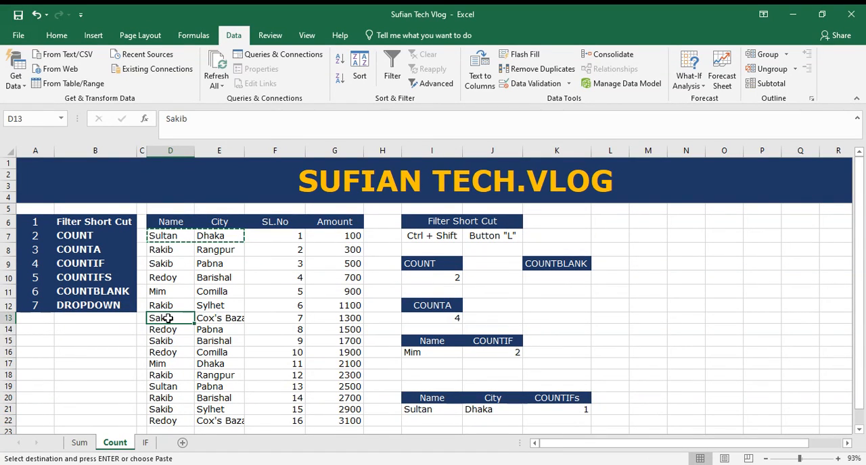
key(ctrl+v)
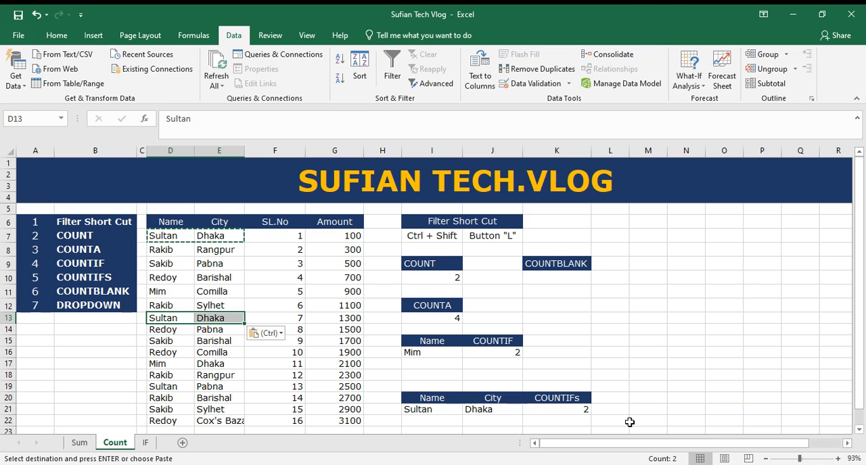
key(ctrl)
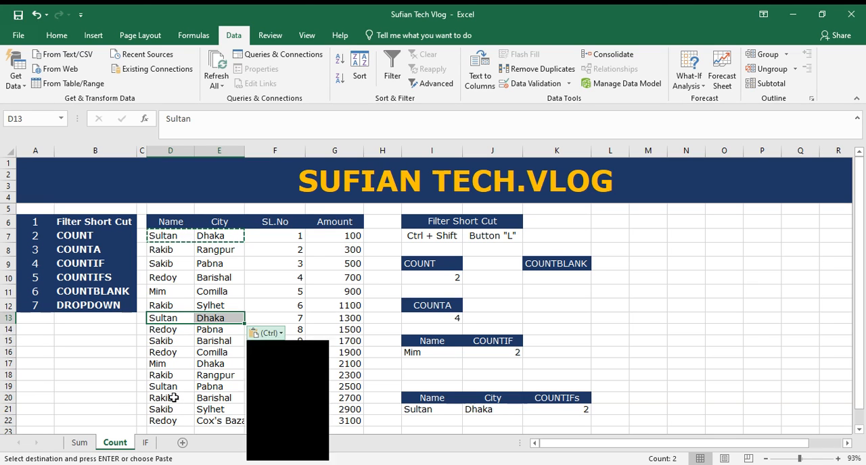
key(Escape)
click(174, 375)
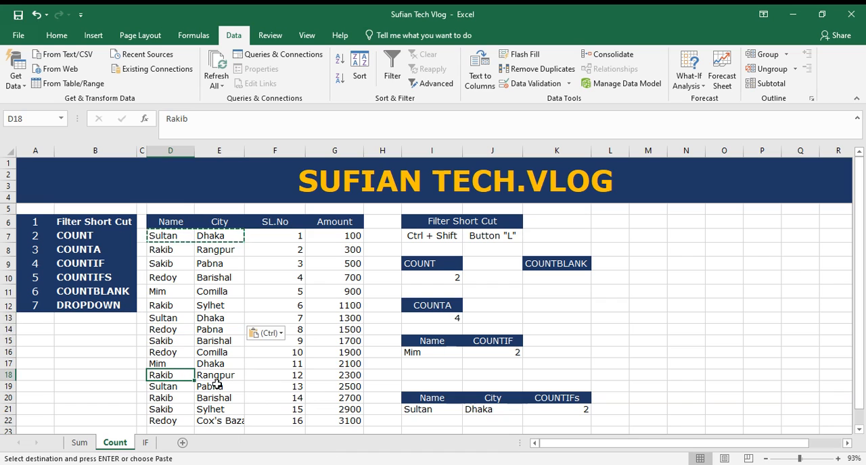
key(ctrl+v)
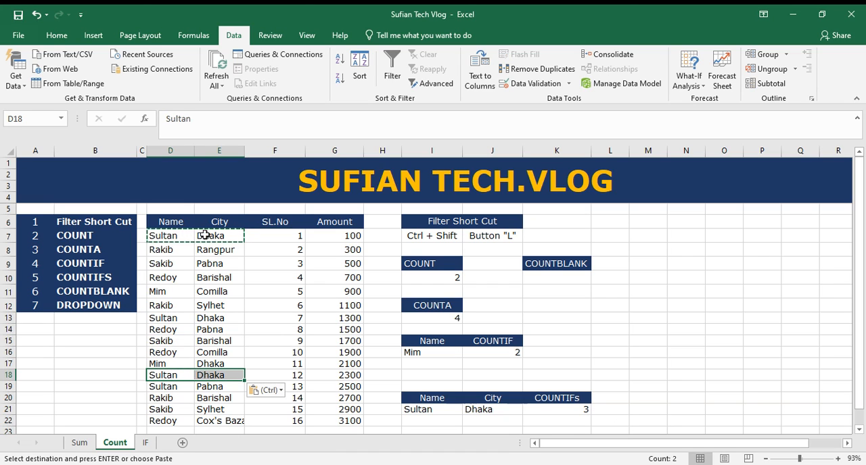
Step: Choose the name from D8 in the I21 dropdown and Rangpur in the J21 dropdown
click(447, 410)
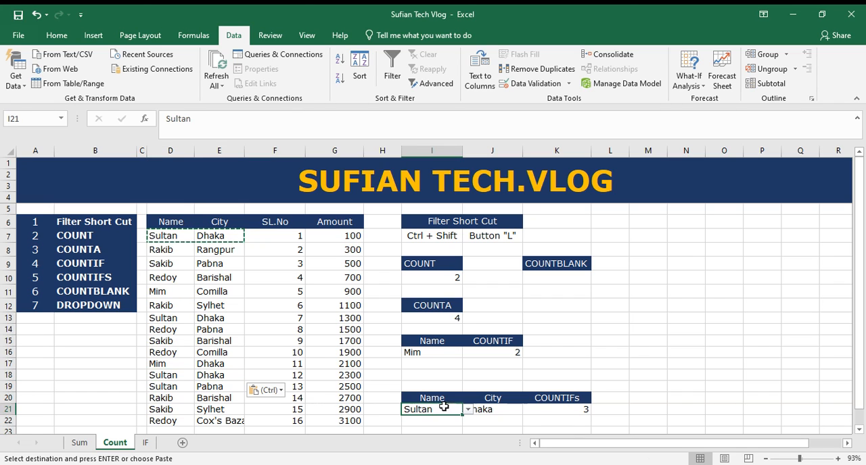
click(467, 409)
click(413, 354)
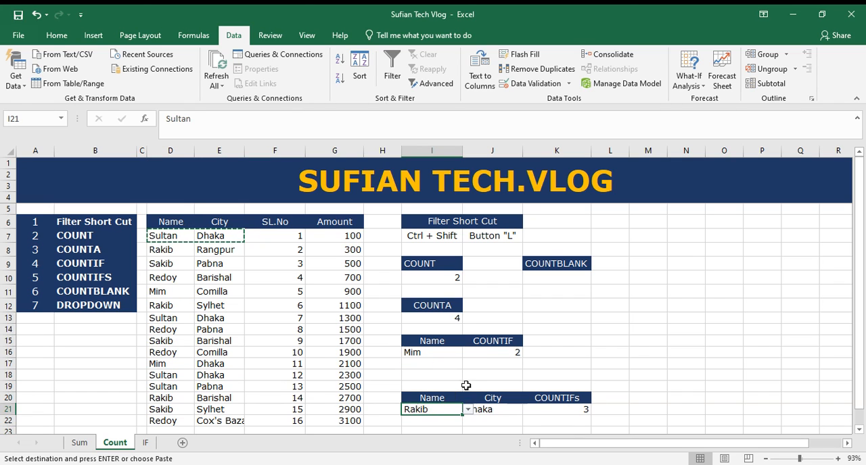
click(509, 411)
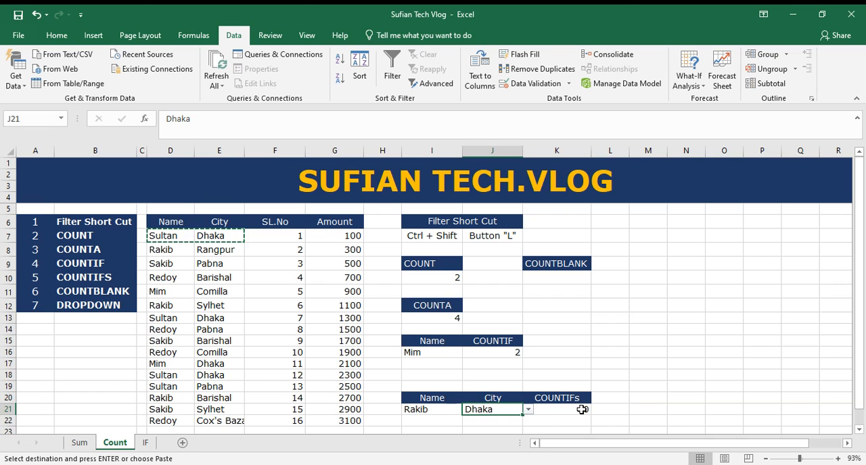
click(527, 410)
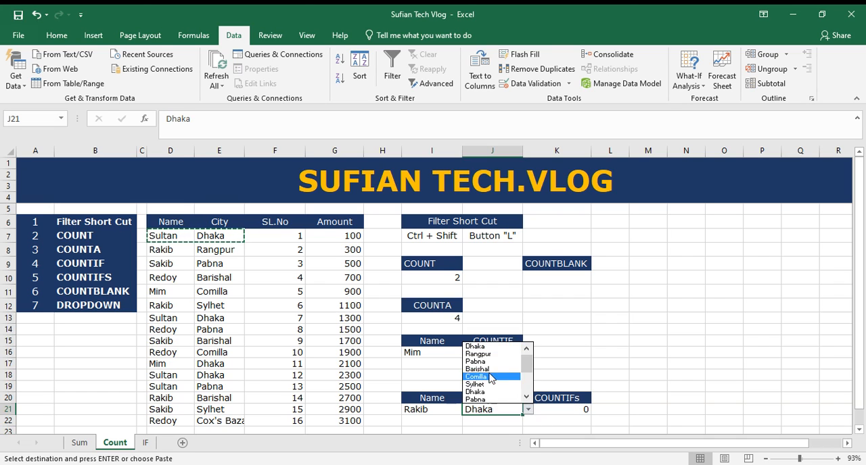
click(491, 354)
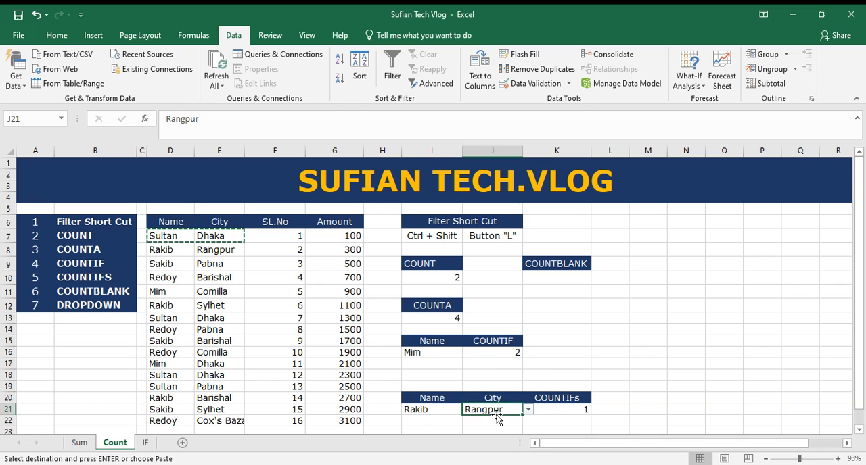
Step: Switch the city in the J21 dropdown to Barishal, Sylhet and finally Comilla to test the COUNTIFS formula
click(528, 410)
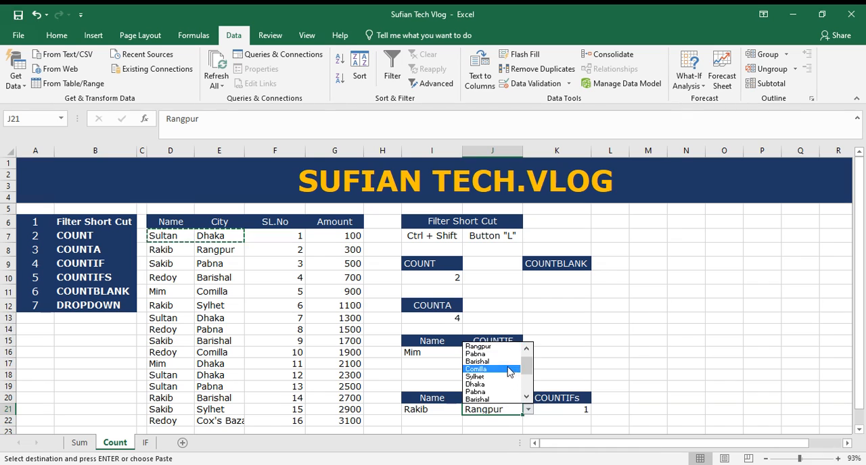
click(504, 366)
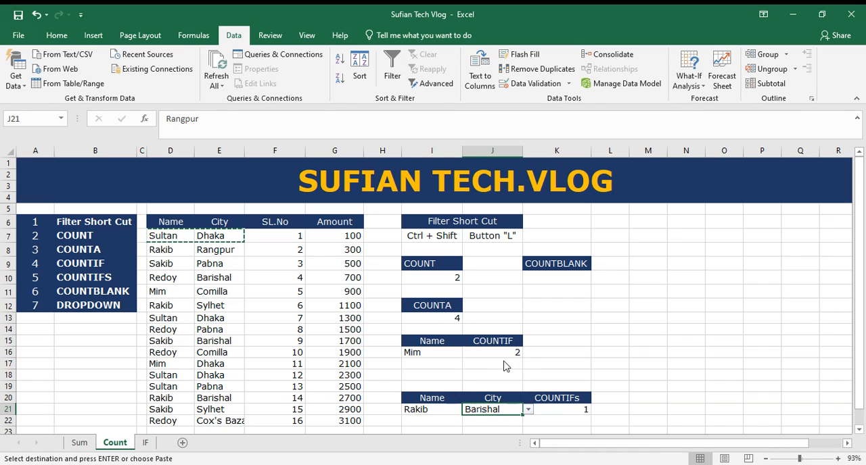
click(528, 410)
click(494, 359)
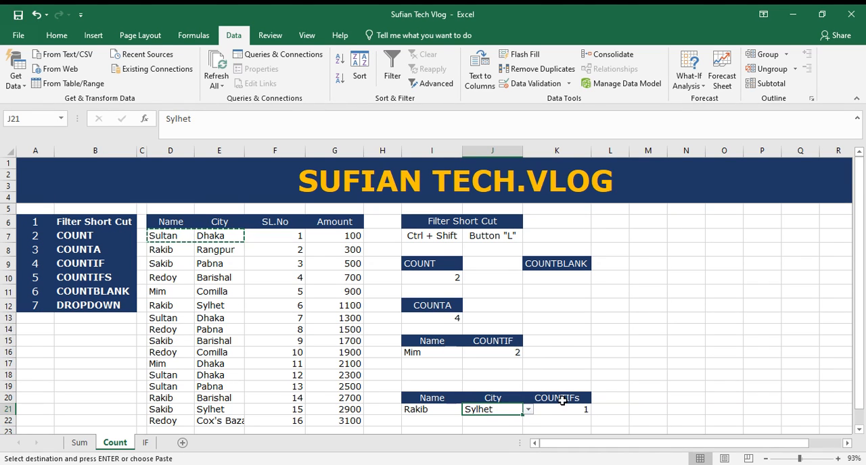
click(528, 410)
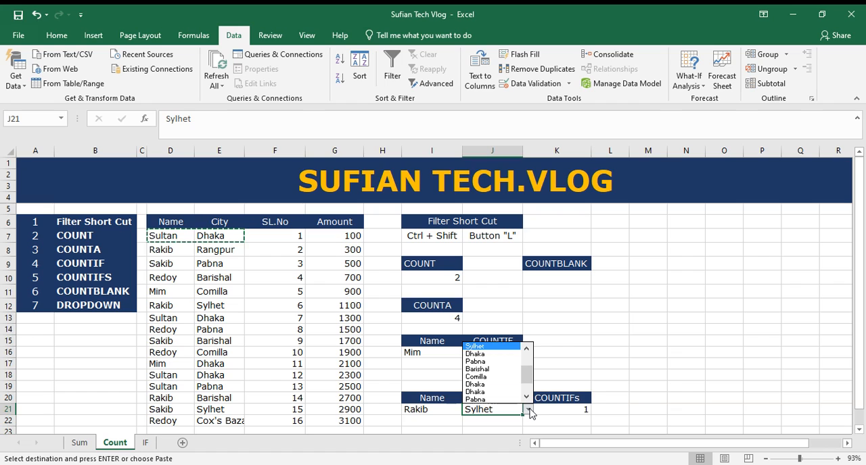
click(504, 377)
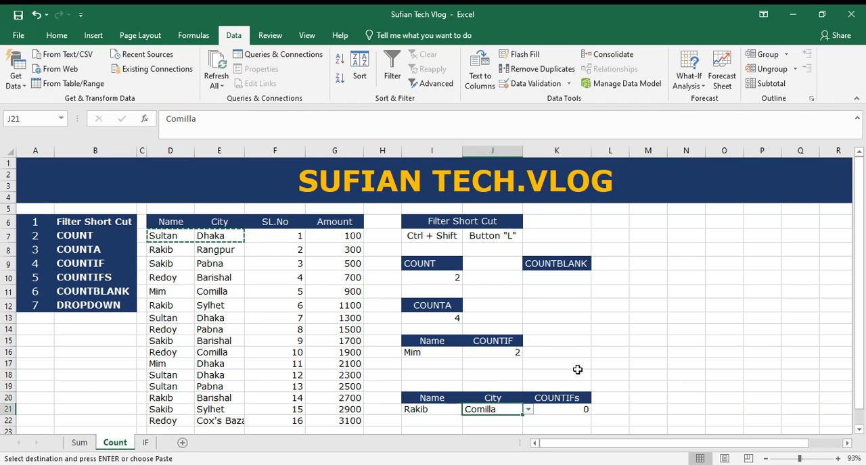
Step: Enter a COUNTBLANK formula in K10 that counts the empty cells in the table range D7:G22
drag(84, 238, 95, 312)
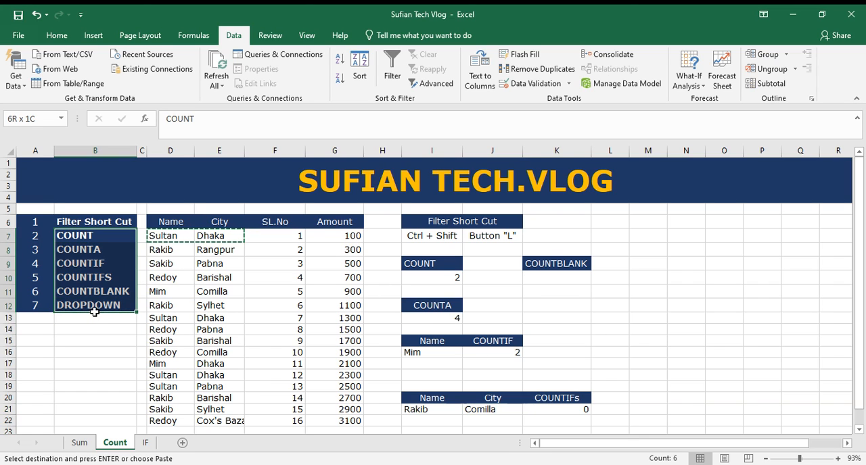
click(561, 277)
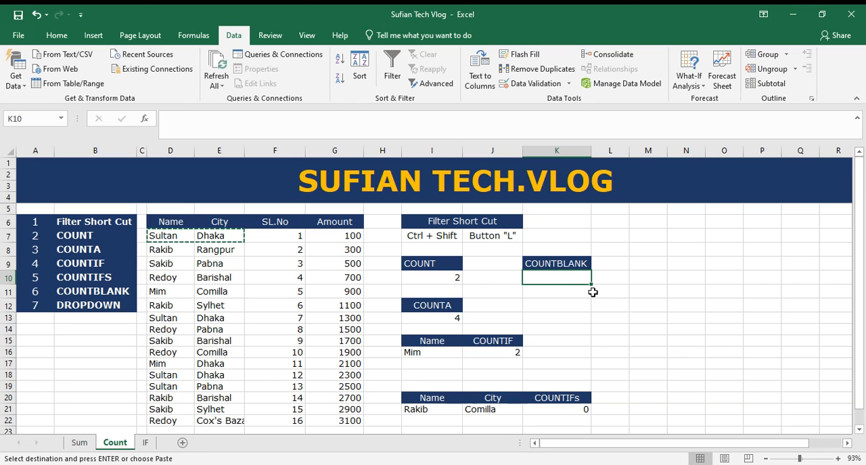
text(=)
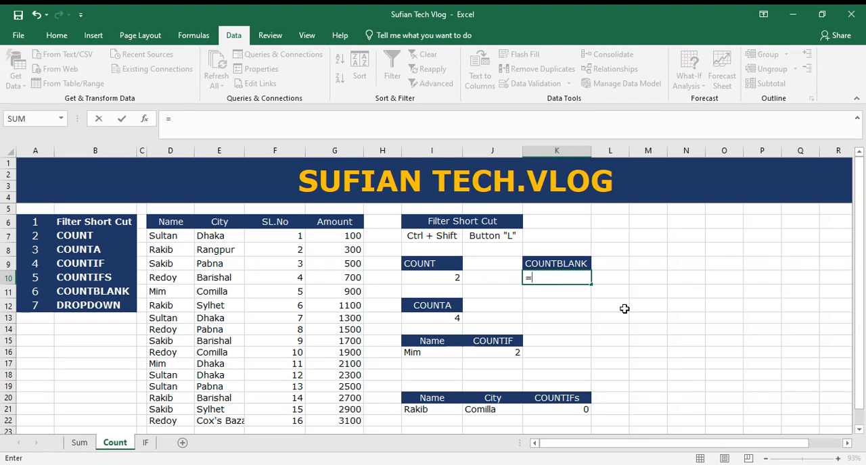
text(count)
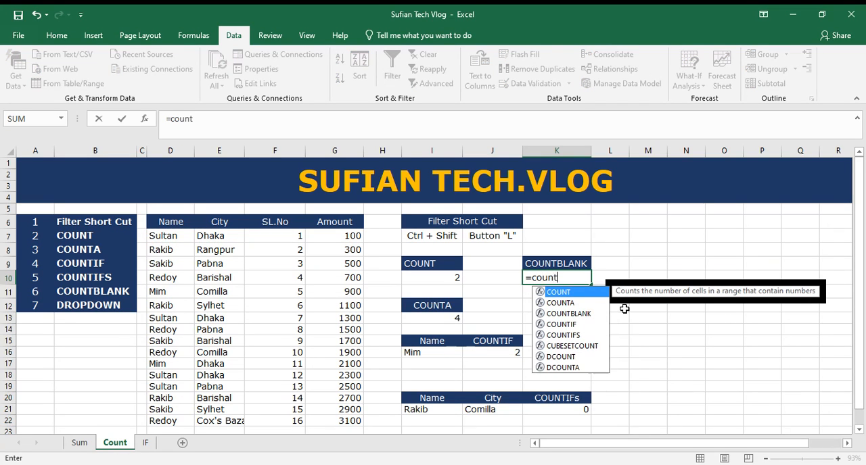
text(b)
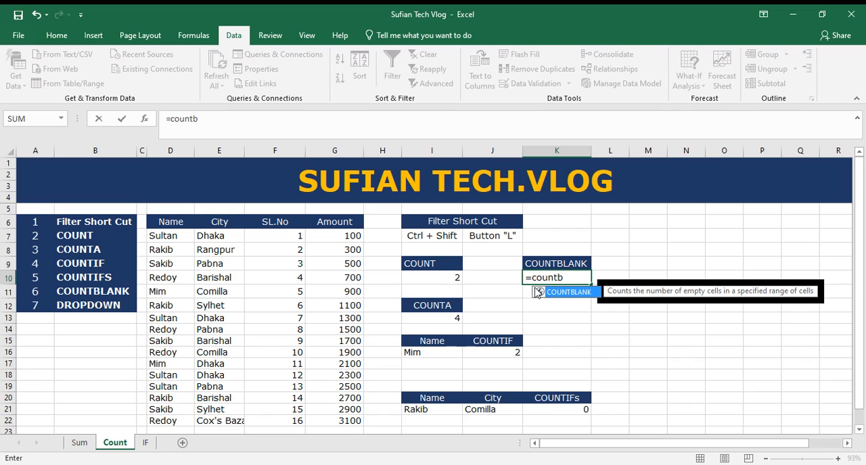
double_click(568, 291)
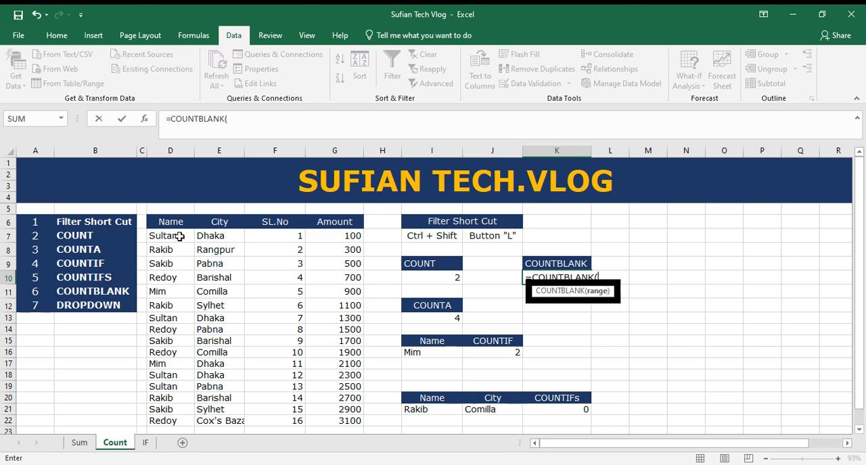
drag(178, 235, 339, 420)
key(Return)
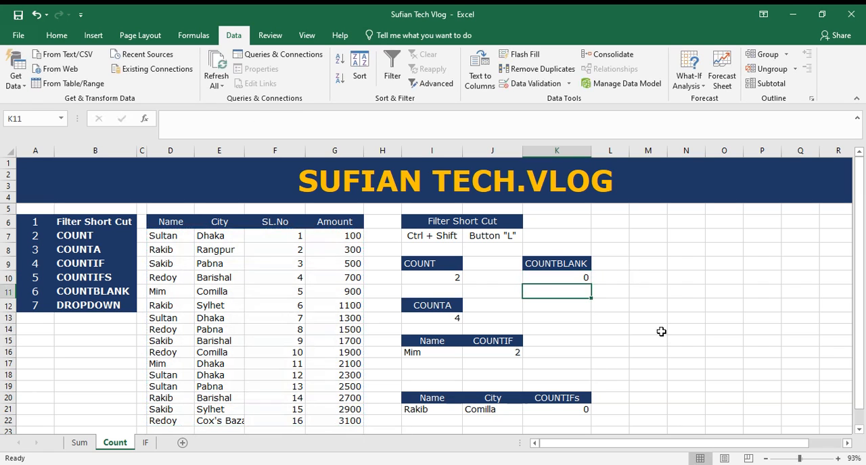
click(576, 277)
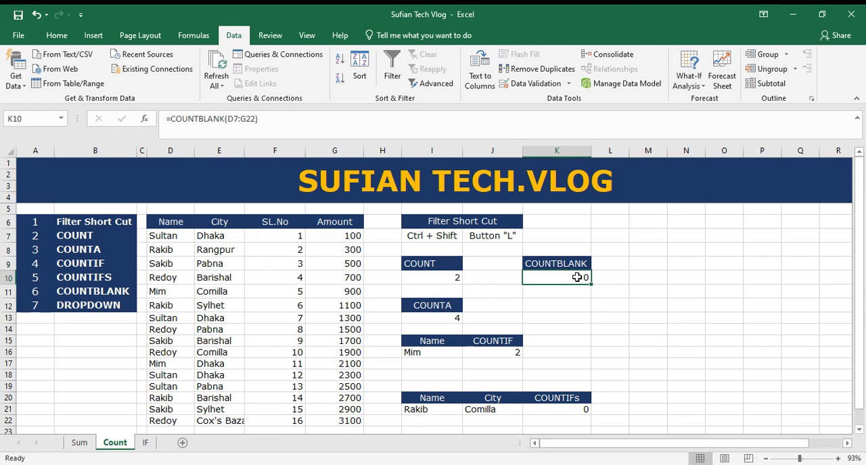
Step: Clear the city in E12 and the name in D8 to test the COUNTBLANK formula in K10
click(221, 304)
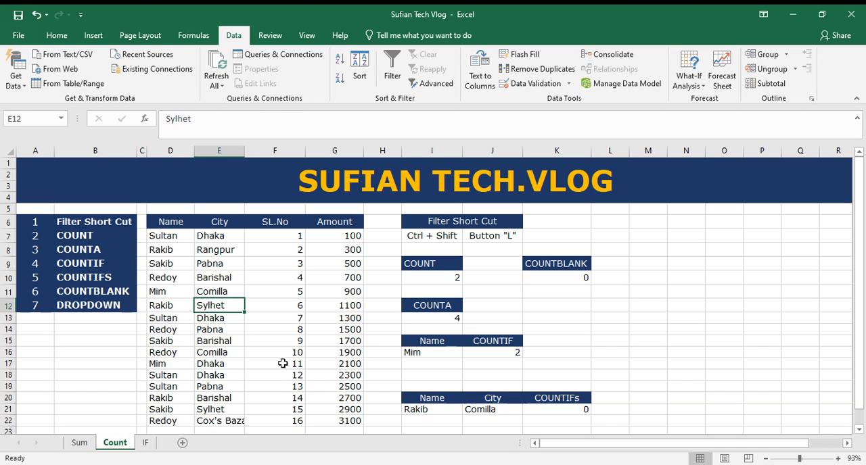
key(BackSpace)
click(307, 321)
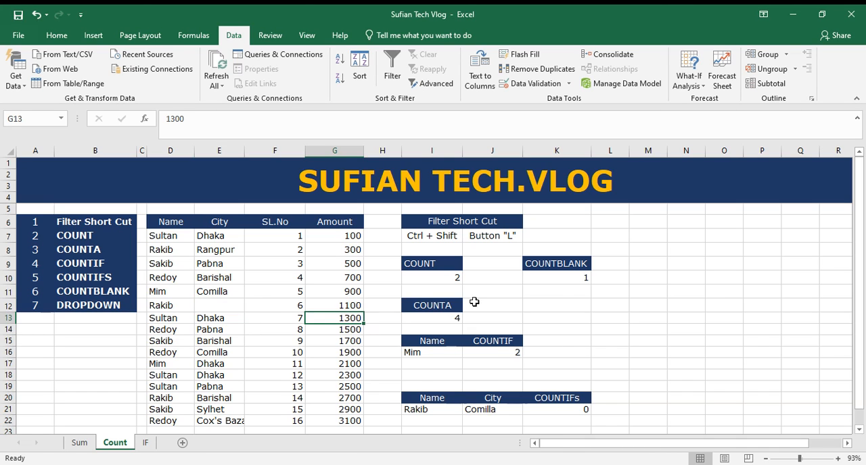
click(175, 253)
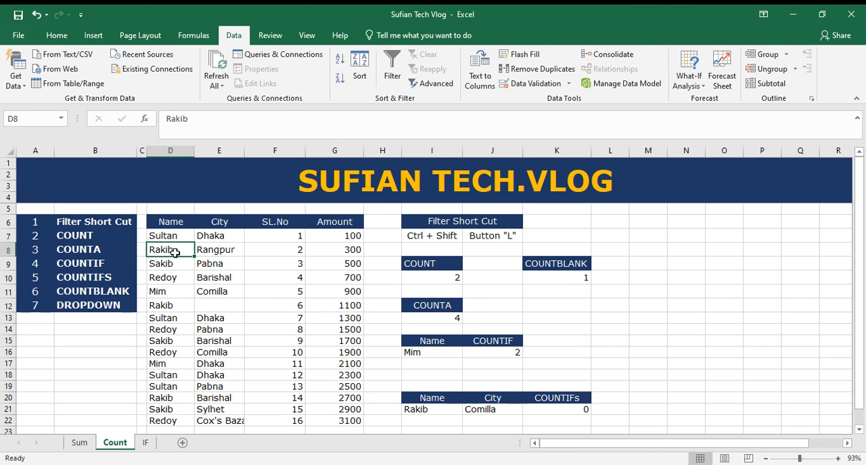
key(BackSpace)
key(Return)
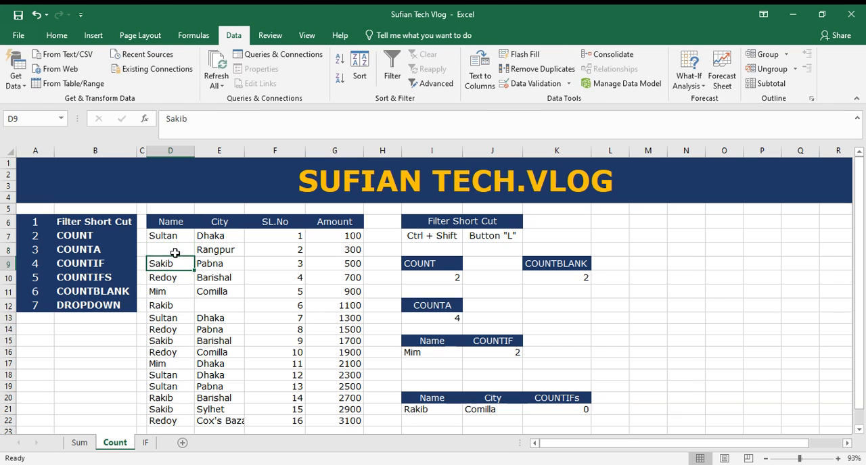
click(586, 278)
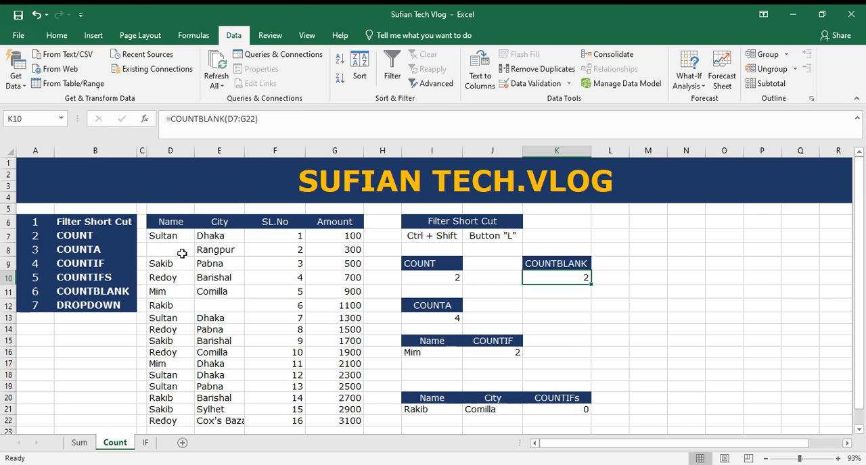
scroll(202, 273, down, 5)
scroll(210, 290, up, 5)
click(172, 249)
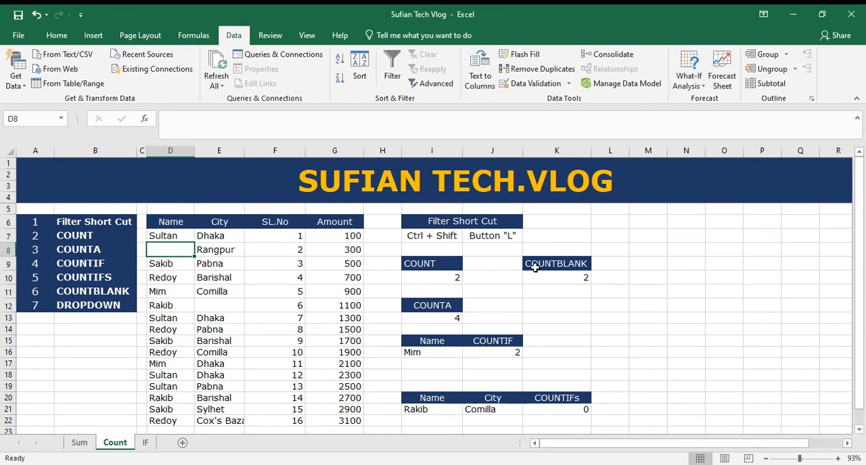
click(563, 279)
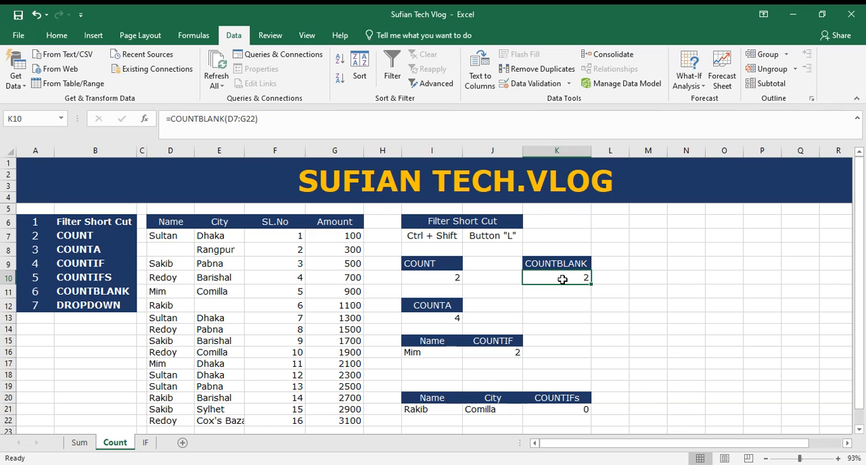